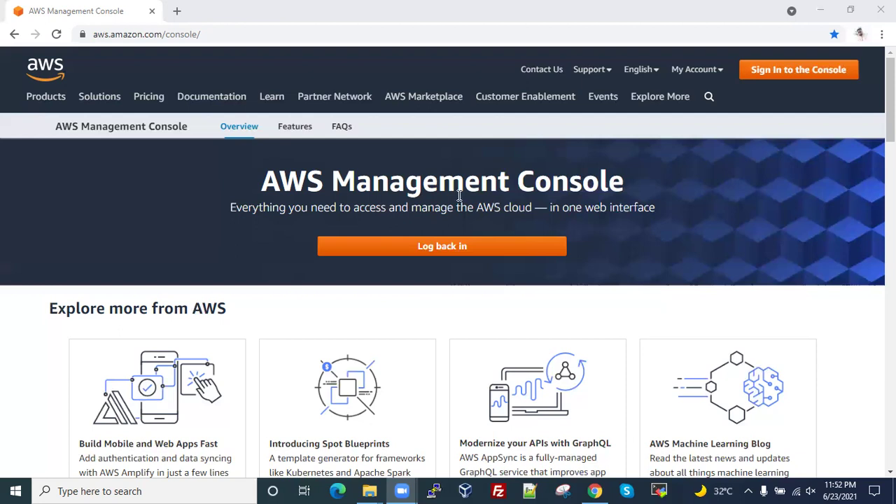
# - Log back in to the AWS console from the aws.amazon.com/console landing page
pyautogui.click(459, 246)
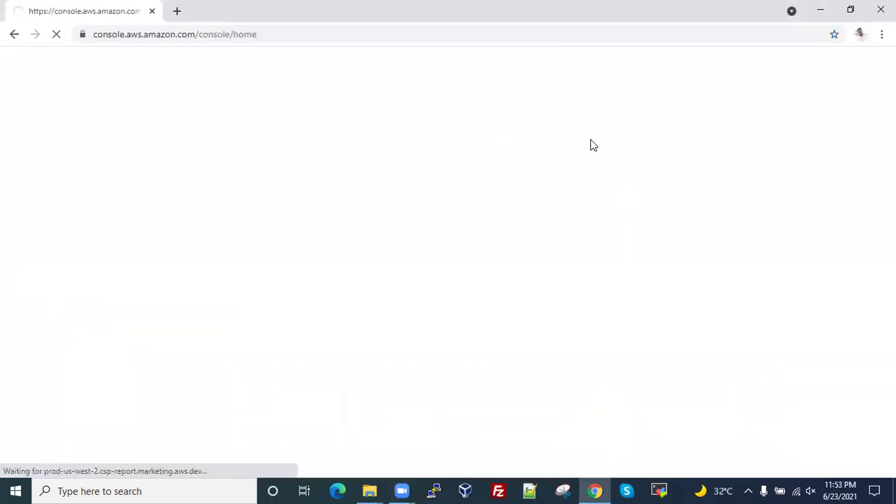
# - Sign in as root user with the account e-mail, security-check characters and account password
pyautogui.click(187, 306)
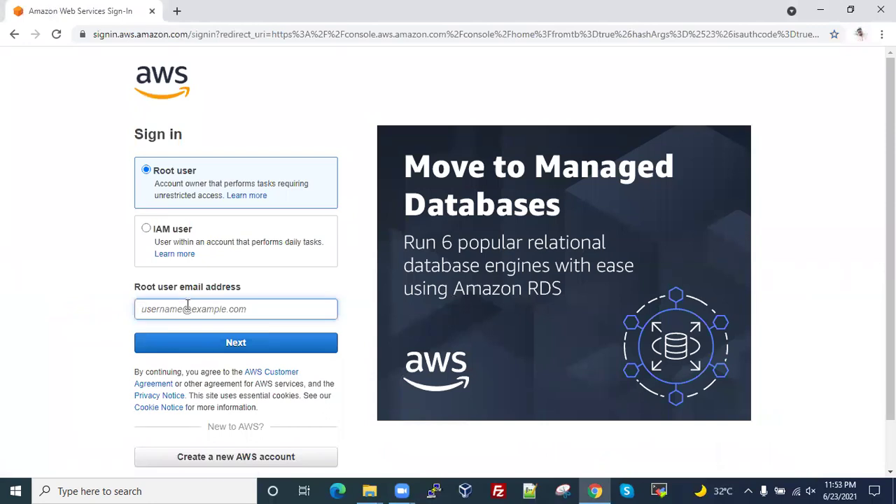
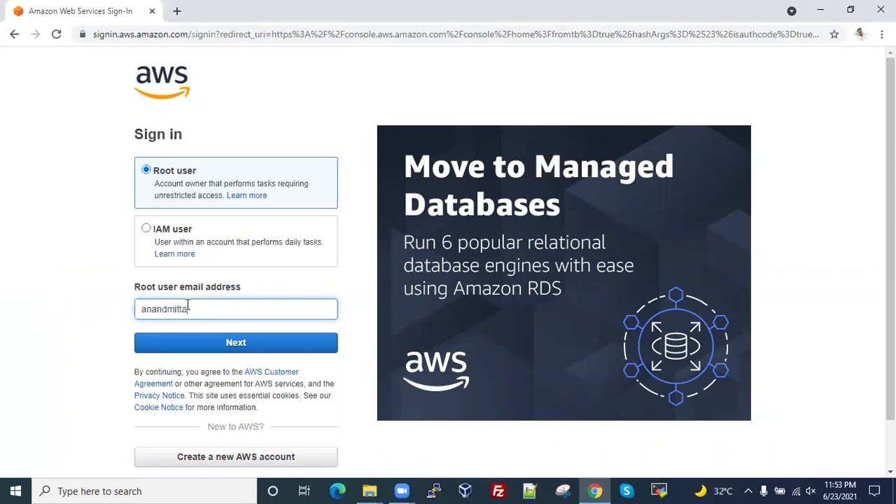
pyautogui.press('Return')
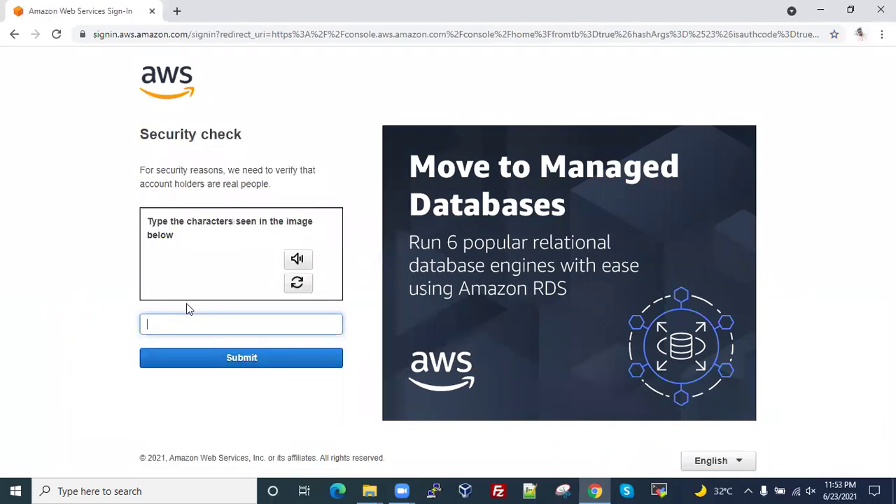
pyautogui.write('hx36')
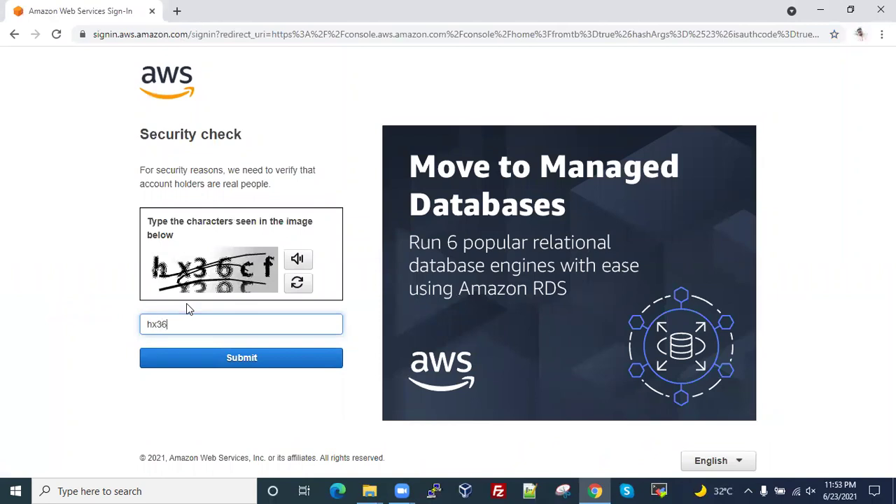
pyautogui.write('cf')
pyautogui.press('Return')
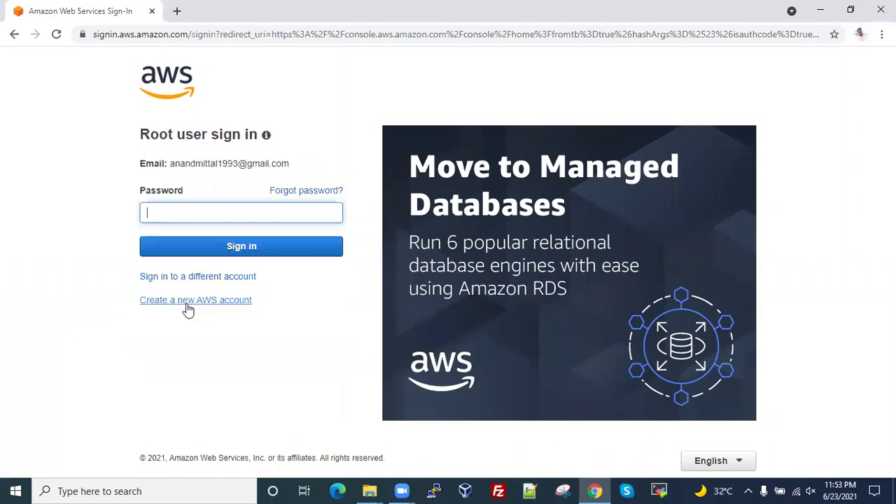
pyautogui.write('•••••••••••')
pyautogui.press('Return')
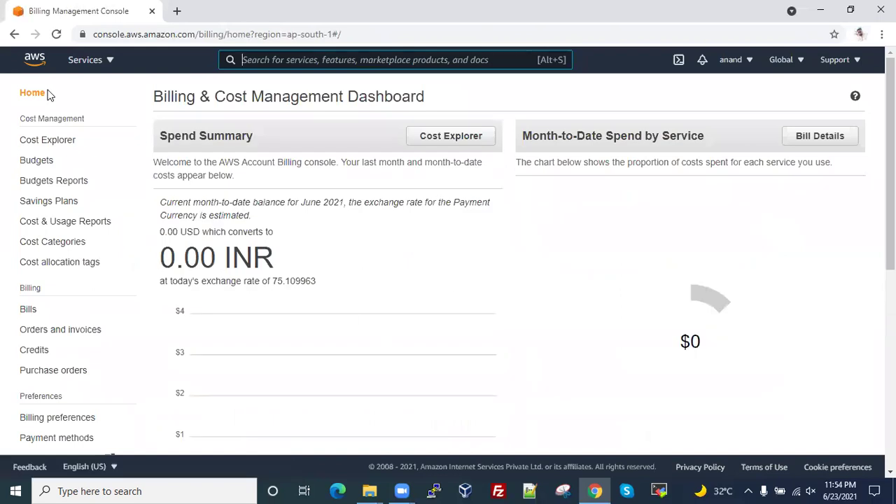
# - Go back from the Billing & Cost Management Dashboard to the Mumbai-region console home
pyautogui.click(14, 34)
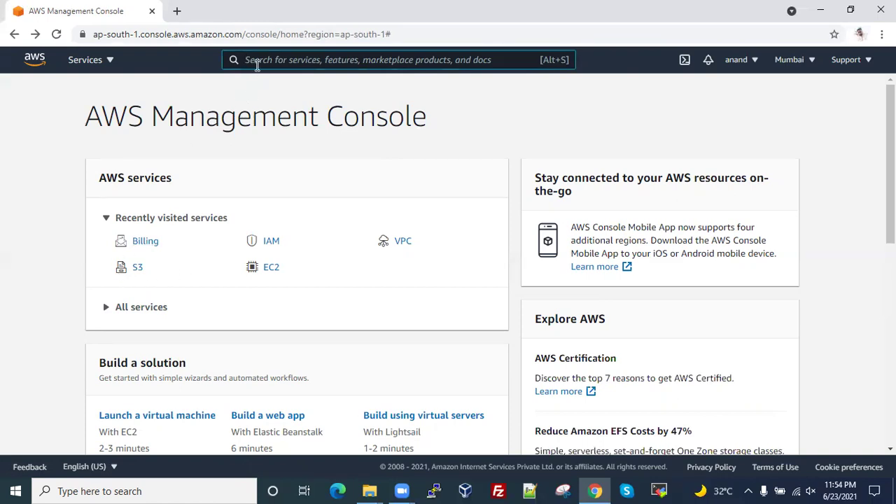
# - Search for 's3' and open the S3 service to list the four buckets
pyautogui.write('s3')
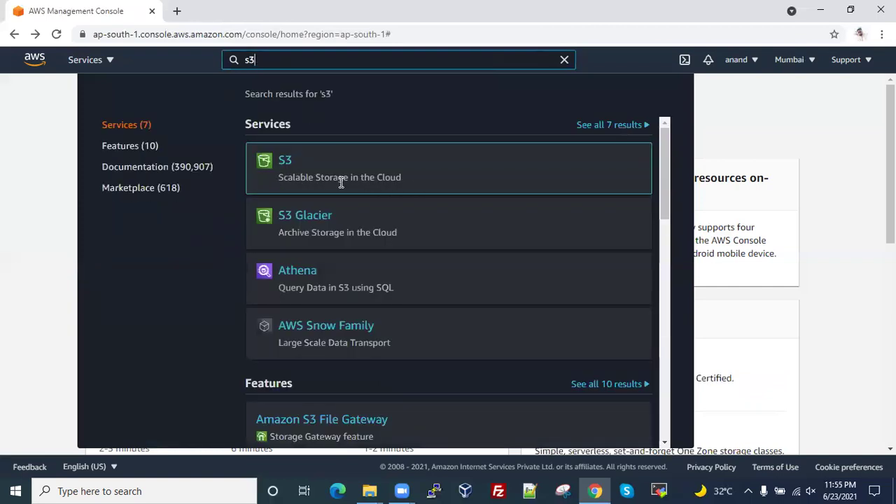
pyautogui.click(283, 163)
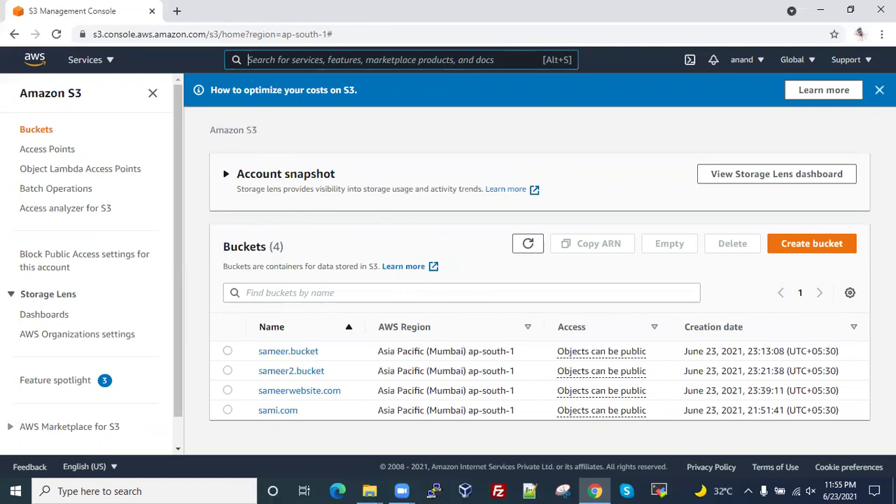
# - Close the 'How to optimize your costs on S3' banner and browse the Global, account and Support menus
pyautogui.click(880, 90)
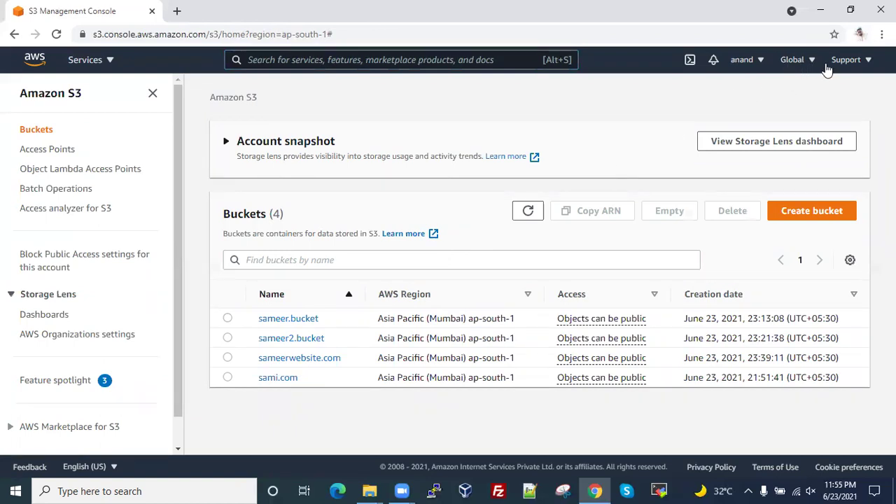
pyautogui.click(783, 68)
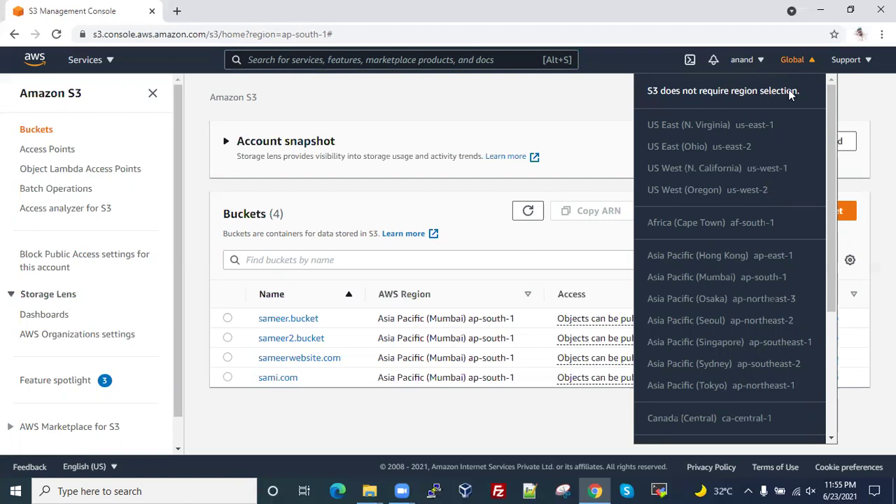
pyautogui.click(614, 105)
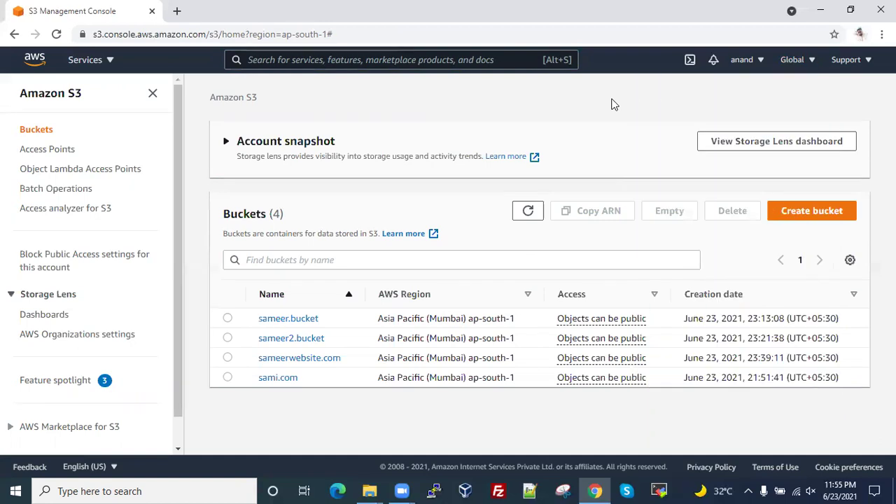
pyautogui.click(742, 60)
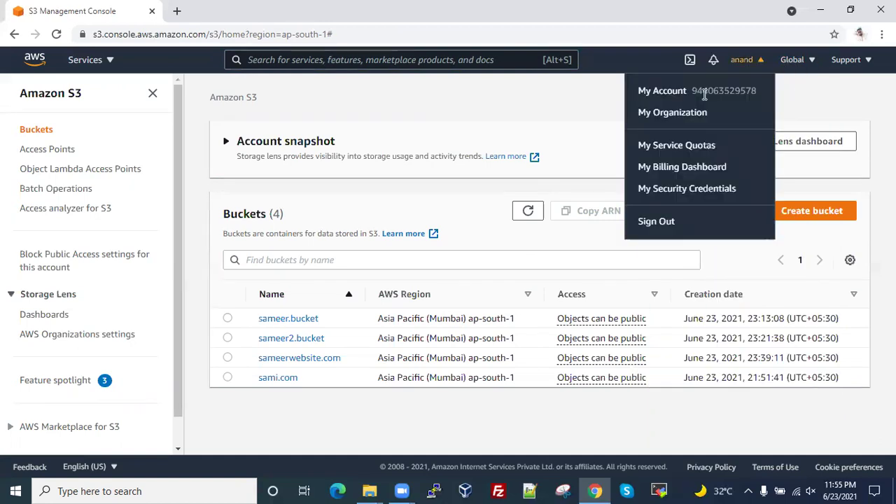
pyautogui.click(603, 90)
pyautogui.click(855, 63)
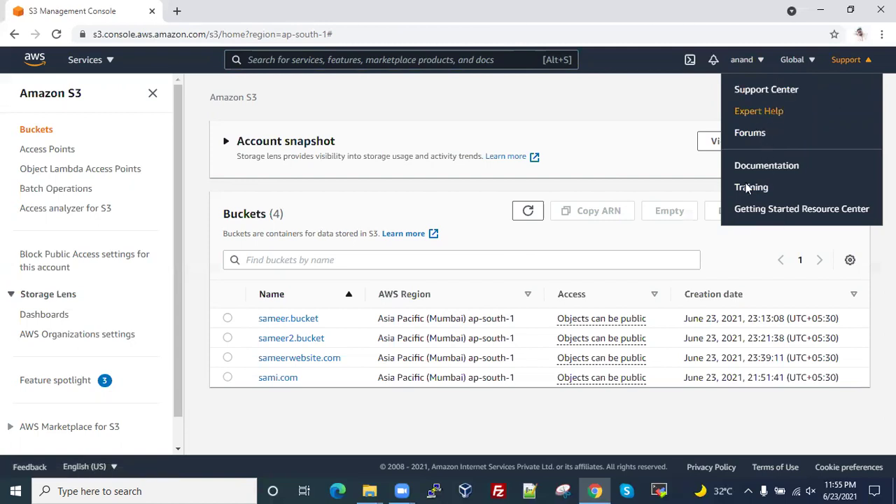
pyautogui.click(676, 104)
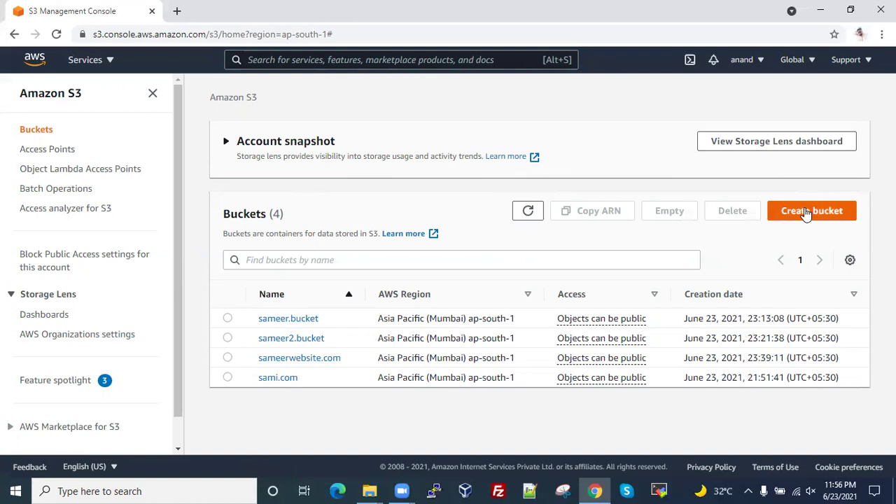
# - Start a new bucket in Mumbai and open 'See rules for bucket naming' in a new tab
pyautogui.click(806, 212)
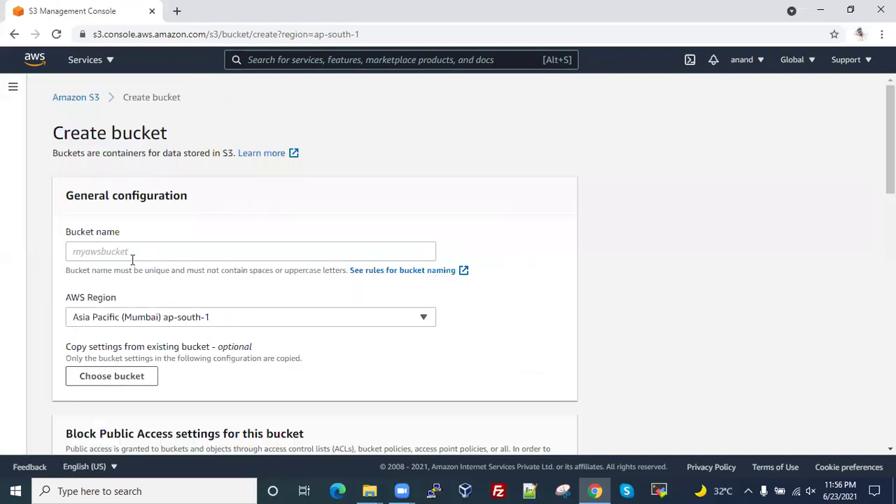
pyautogui.moveTo(64, 270); pyautogui.dragTo(171, 276)
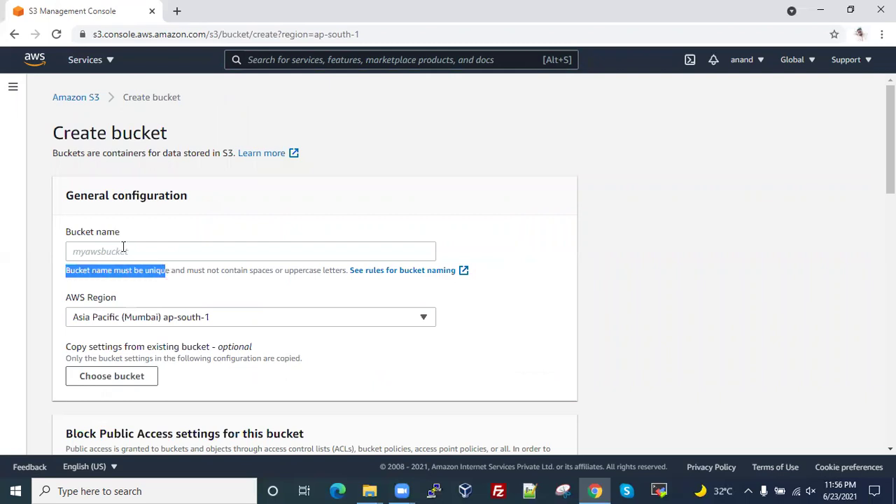
pyautogui.keyDown('shift'); pyautogui.click(193, 271); pyautogui.keyUp('shift')
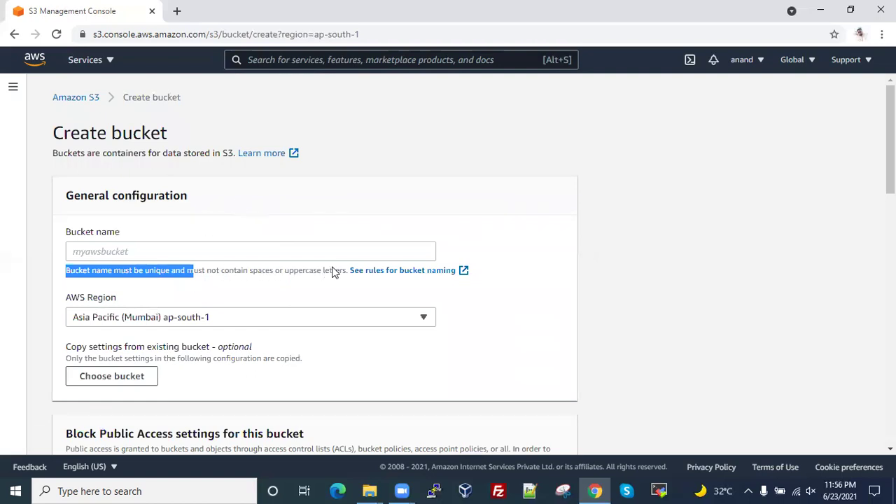
pyautogui.click(237, 280)
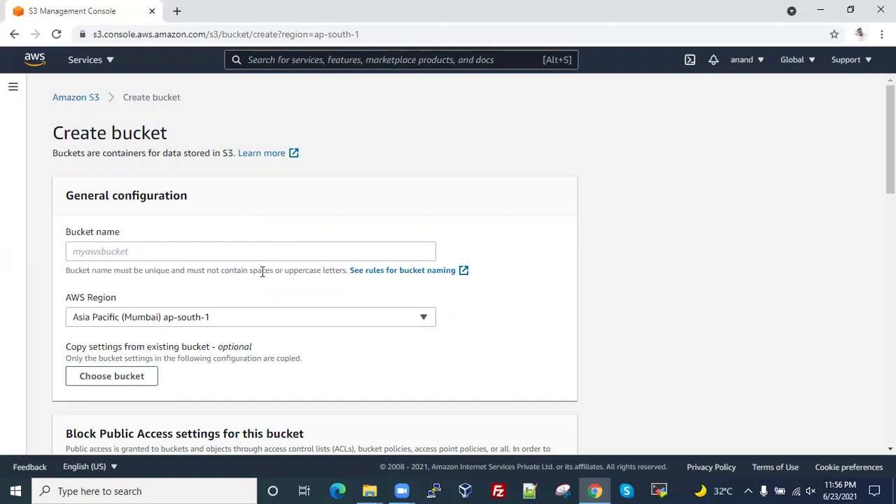
pyautogui.moveTo(298, 271); pyautogui.dragTo(329, 270)
pyautogui.click(332, 270)
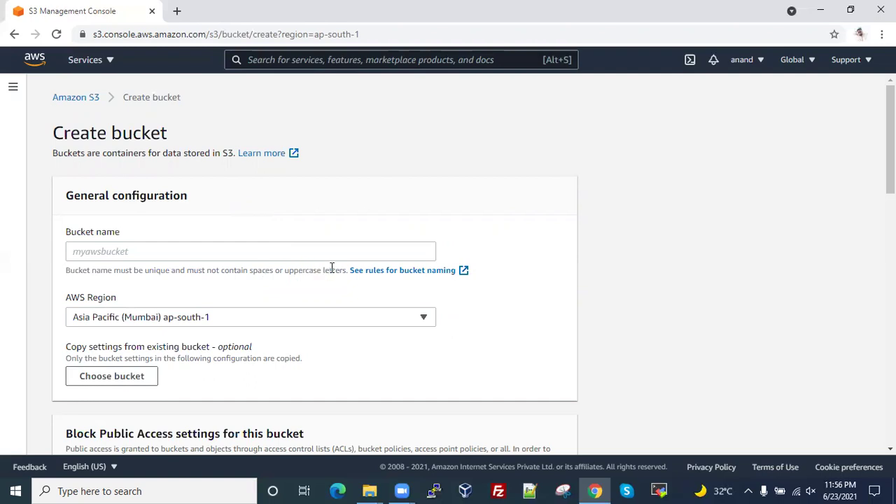
pyautogui.rightClick(389, 273)
pyautogui.click(402, 283)
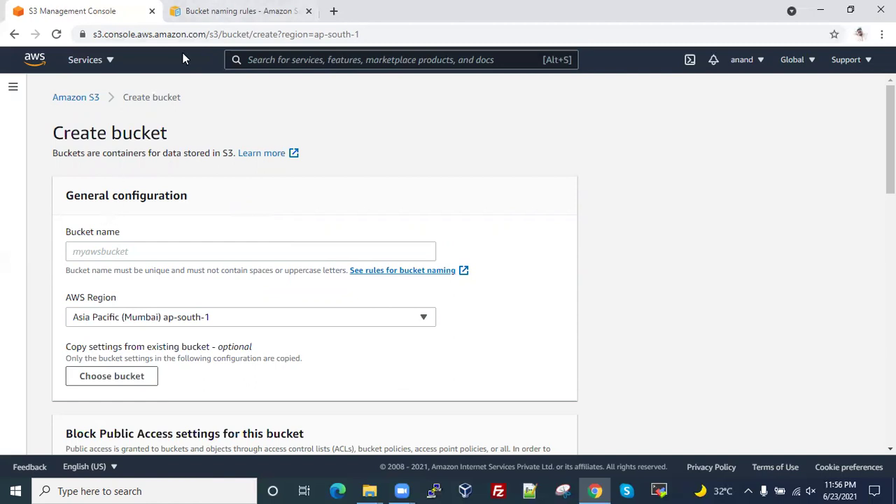
# - Read the bucket naming rules, highlighting the 3 to 63 character length limits
pyautogui.hotkey('ctrl', 'Tab')
pyautogui.scroll(-1, 441, 288)
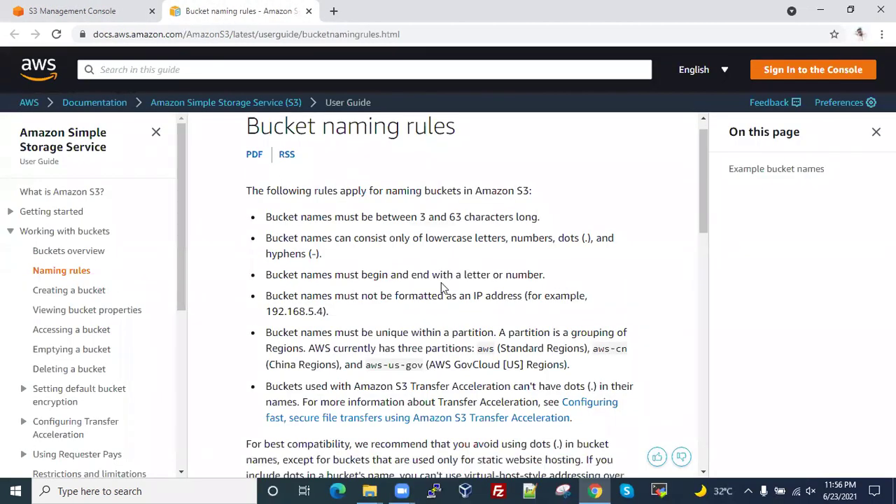
pyautogui.scroll(-2, 441, 287)
pyautogui.moveTo(267, 173); pyautogui.dragTo(429, 172)
pyautogui.moveTo(449, 172); pyautogui.dragTo(554, 168)
pyautogui.click(554, 168)
pyautogui.moveTo(266, 193)
pyautogui.mouseDown()
pyautogui.moveTo(397, 194)
pyautogui.moveTo(267, 193)
pyautogui.mouseUp()
pyautogui.moveTo(411, 172); pyautogui.dragTo(436, 172)
pyautogui.click(436, 172)
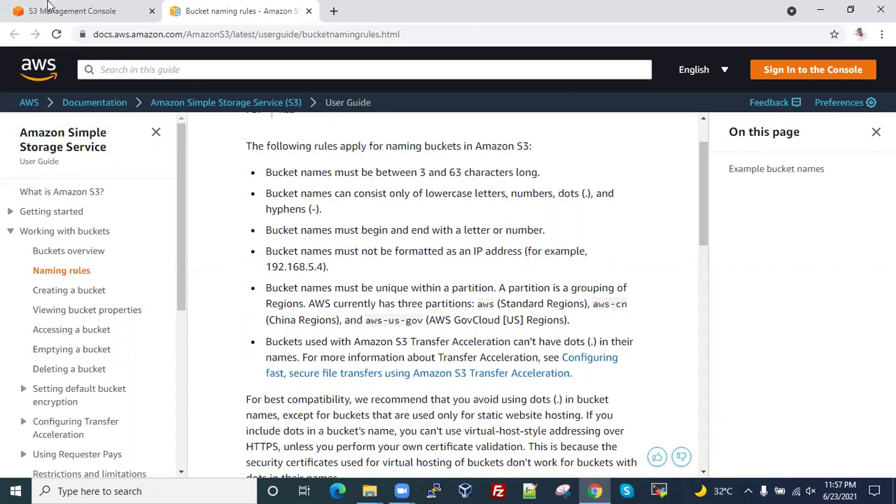
# - Focus the Bucket name field, then recheck the 3-character minimum and 63-character maximum rules
pyautogui.click(63, 10)
pyautogui.click(117, 253)
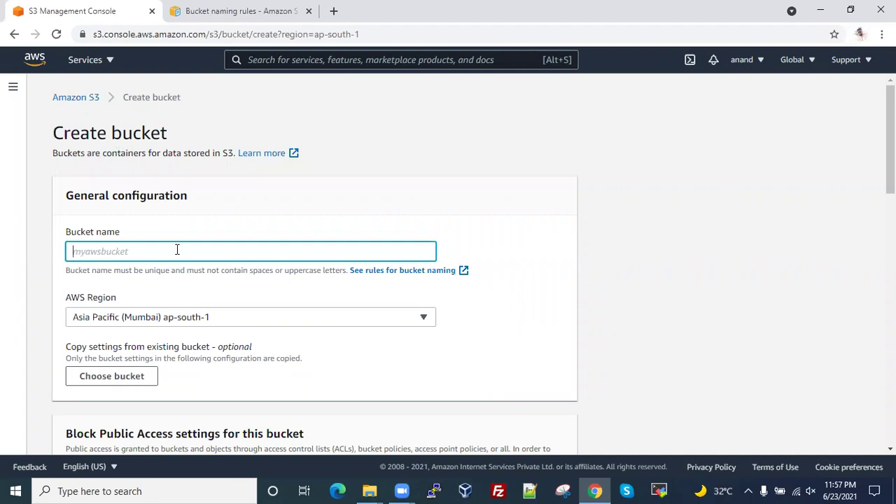
pyautogui.click(183, 13)
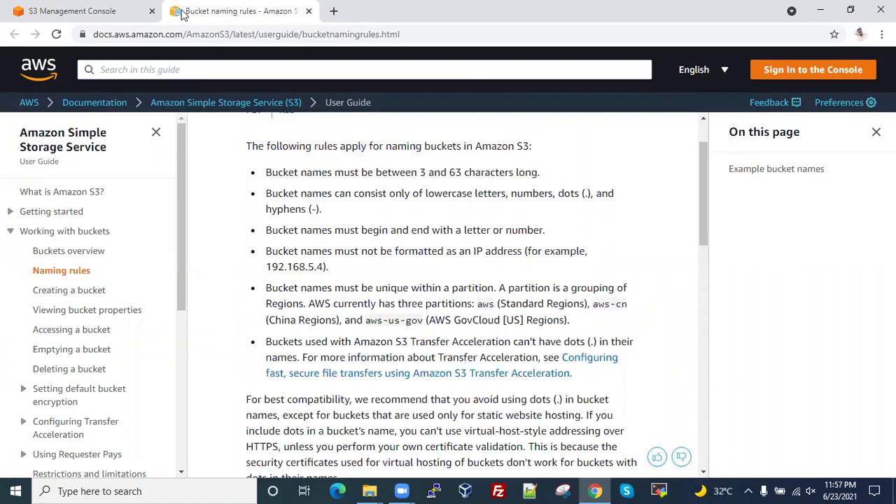
pyautogui.scroll(1, 422, 234)
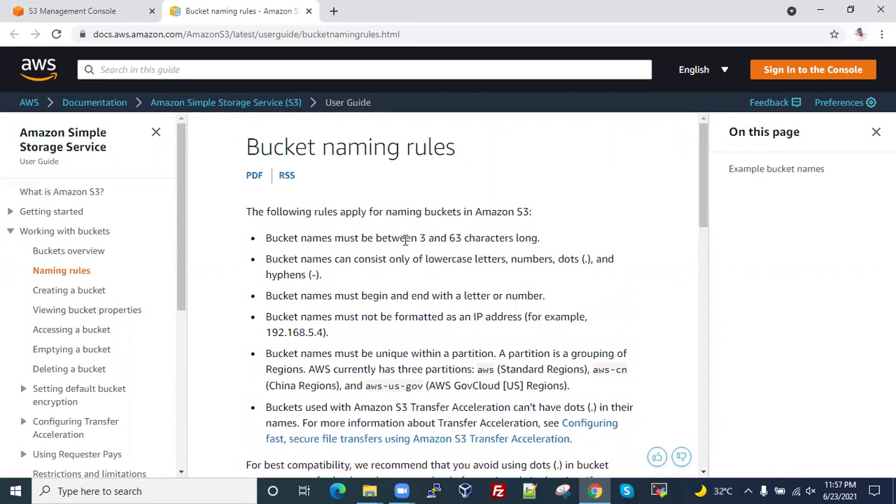
pyautogui.moveTo(418, 238); pyautogui.dragTo(526, 238)
pyautogui.click(452, 238)
pyautogui.moveTo(441, 238); pyautogui.dragTo(518, 238)
pyautogui.click(518, 238)
# - Highlight the lowercase, hyphen, letter-or-number start and end, and no IP-address naming rules
pyautogui.scroll(-1, 415, 224)
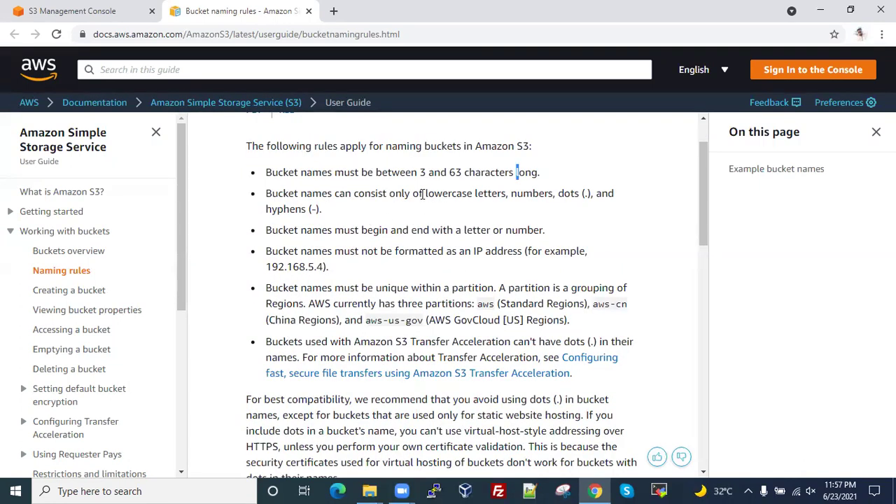
pyautogui.moveTo(421, 194); pyautogui.dragTo(466, 194)
pyautogui.moveTo(477, 193); pyautogui.dragTo(580, 193)
pyautogui.click(512, 193)
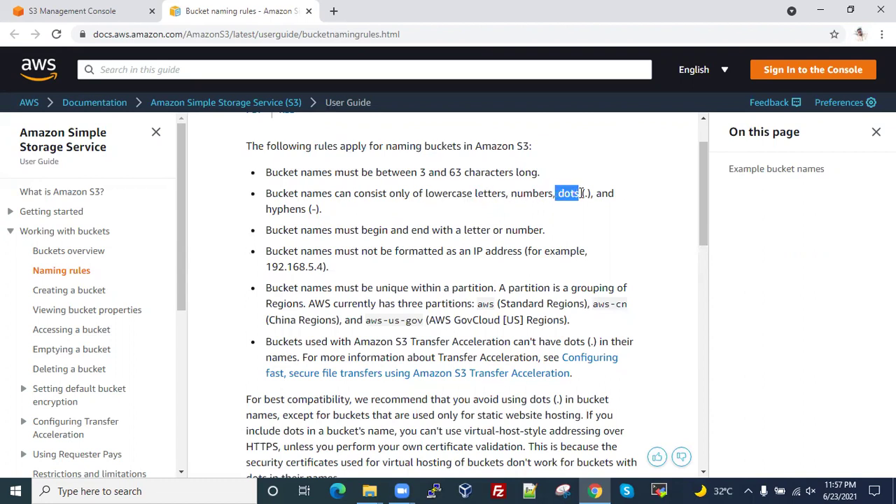
pyautogui.moveTo(313, 209); pyautogui.dragTo(329, 214)
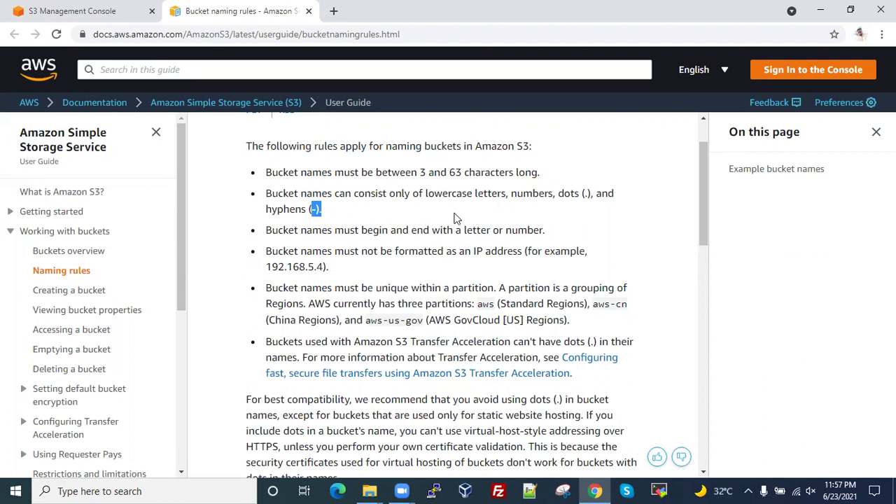
pyautogui.moveTo(349, 230); pyautogui.dragTo(443, 228)
pyautogui.moveTo(504, 230); pyautogui.dragTo(547, 232)
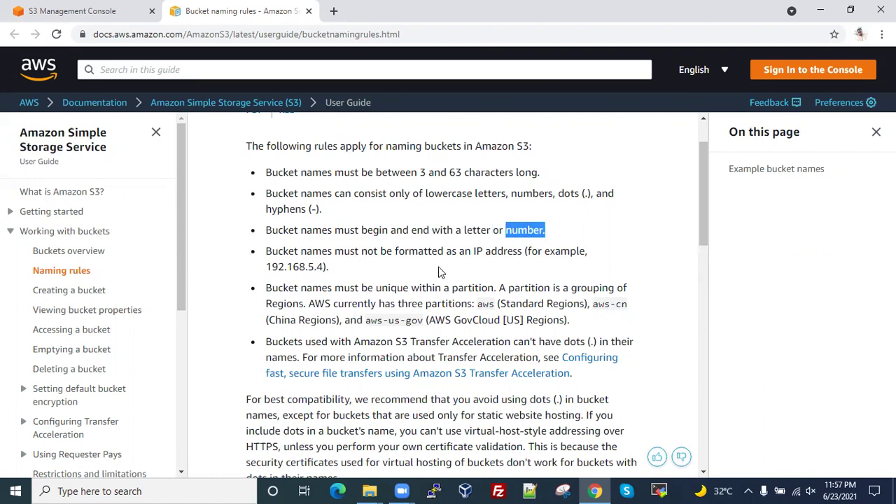
pyautogui.moveTo(313, 252); pyautogui.dragTo(522, 253)
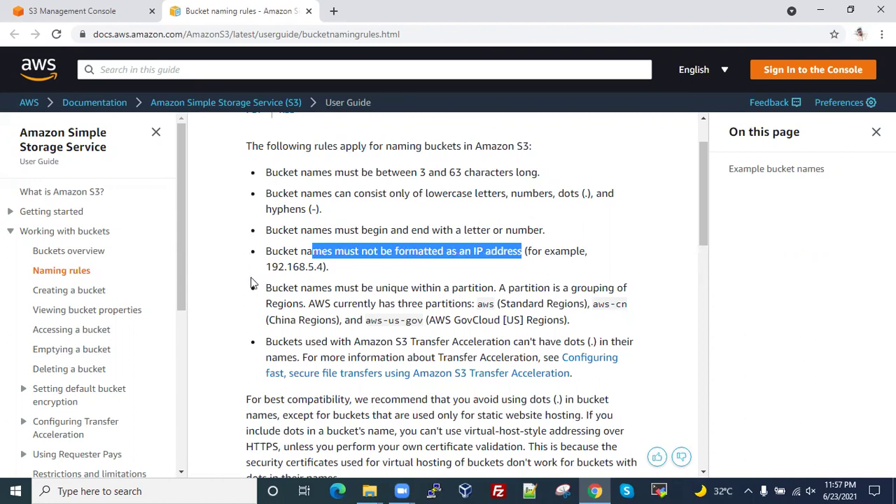
# - Highlight the numbers allowance and first four naming rules, then return to the Create bucket form
pyautogui.scroll(-1, 387, 260)
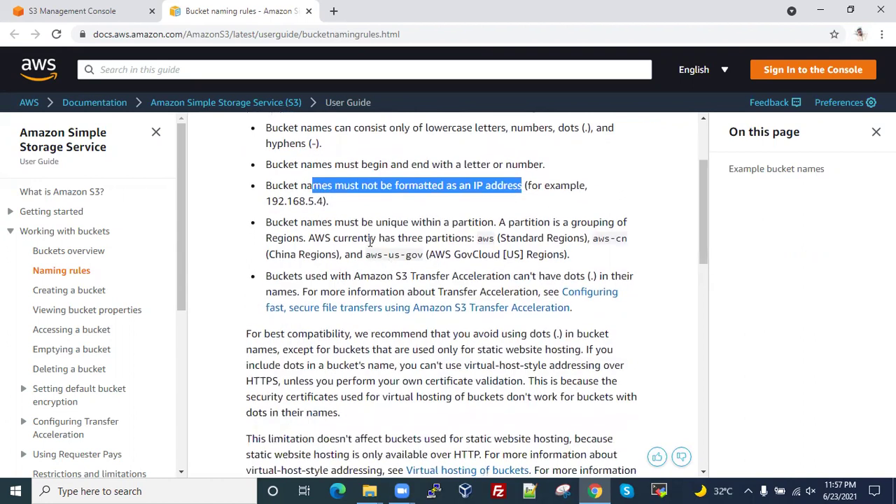
pyautogui.scroll(2, 371, 240)
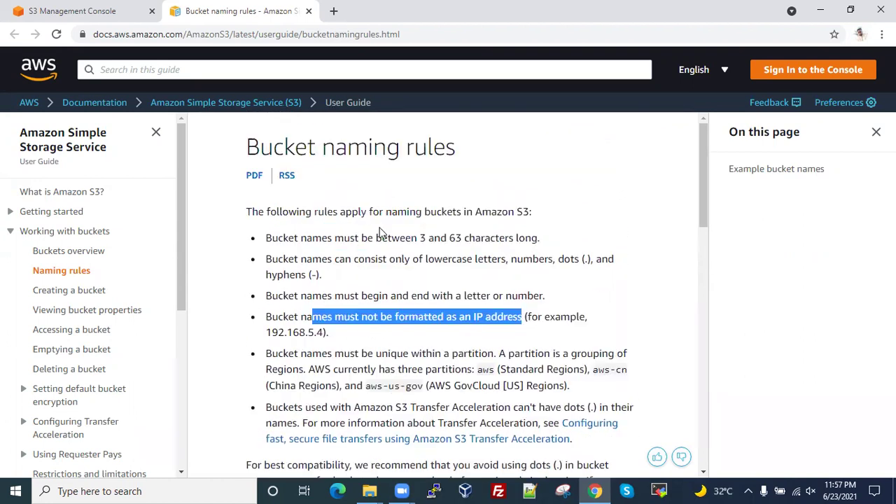
pyautogui.click(425, 240)
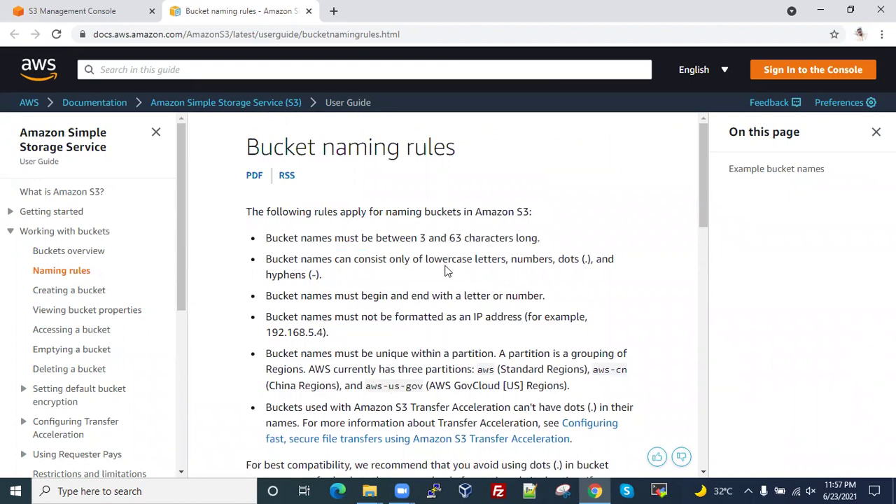
pyautogui.moveTo(462, 260); pyautogui.dragTo(550, 260)
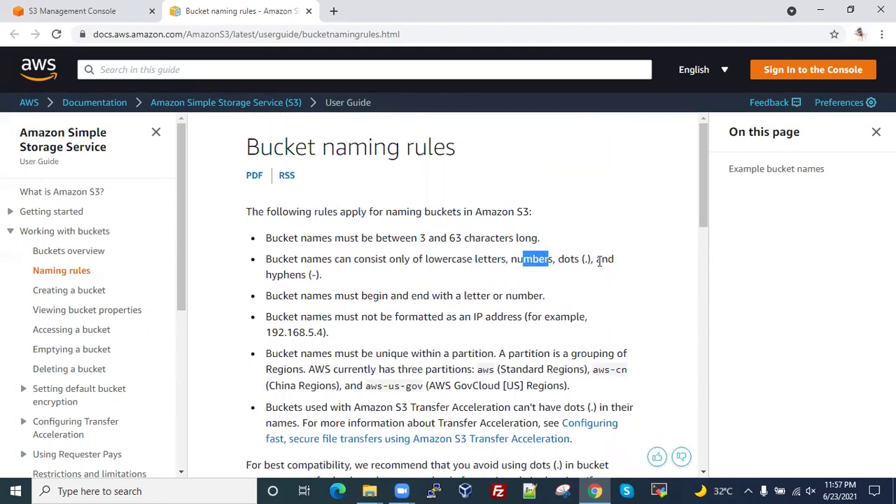
pyautogui.moveTo(267, 238); pyautogui.dragTo(486, 334)
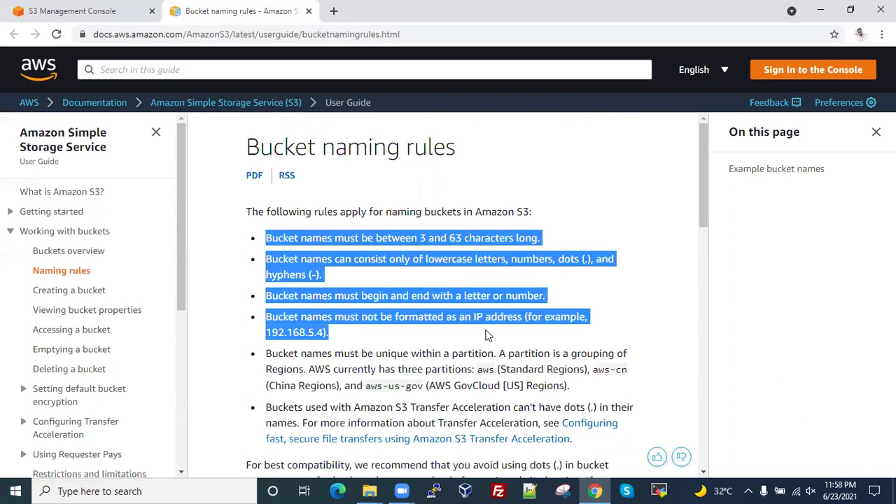
pyautogui.click(88, 12)
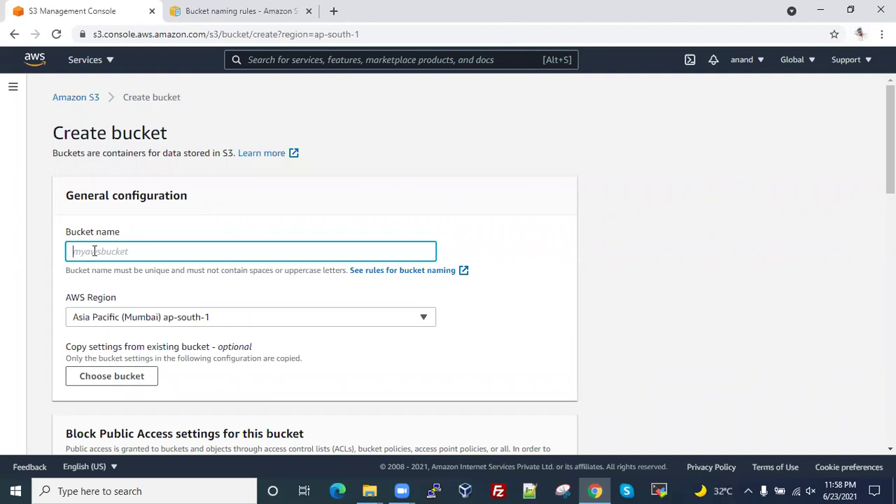
# - Enter linuxguru.com as the bucket name and keep Asia Pacific (Mumbai) ap-south-1 as region
pyautogui.write('linuxguru.')
pyautogui.doubleClick(134, 253)
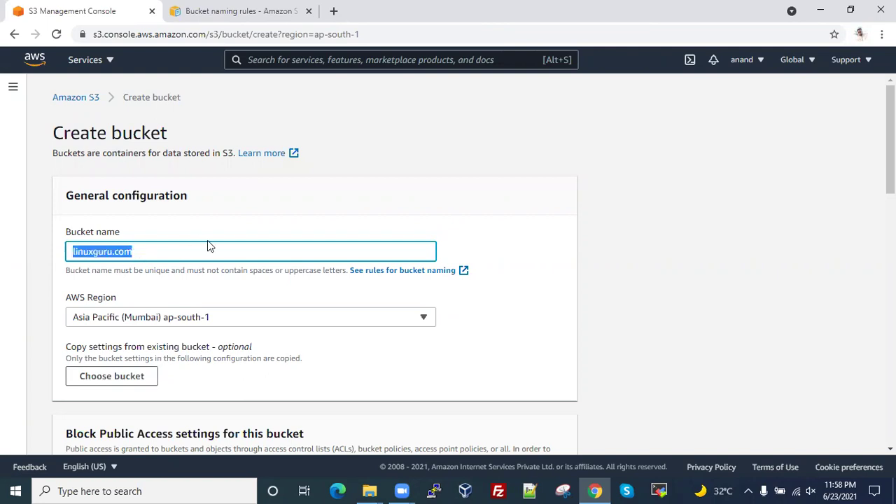
pyautogui.scroll(-1, 208, 241)
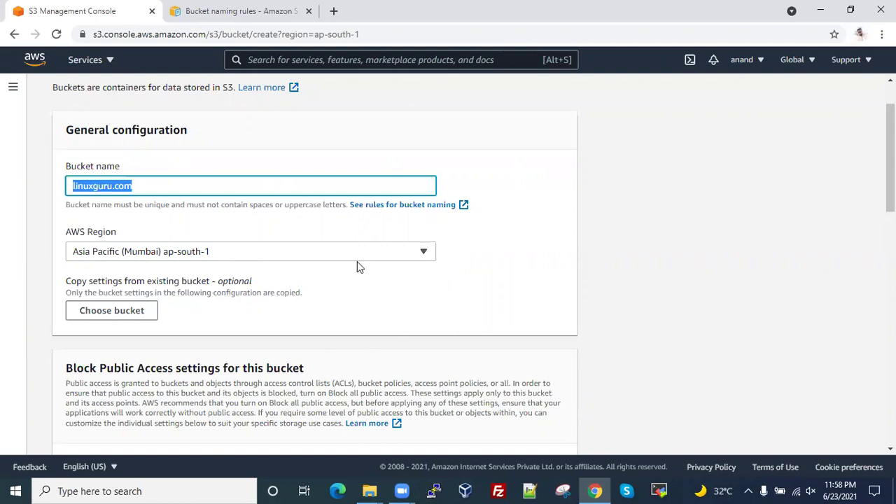
pyautogui.click(322, 252)
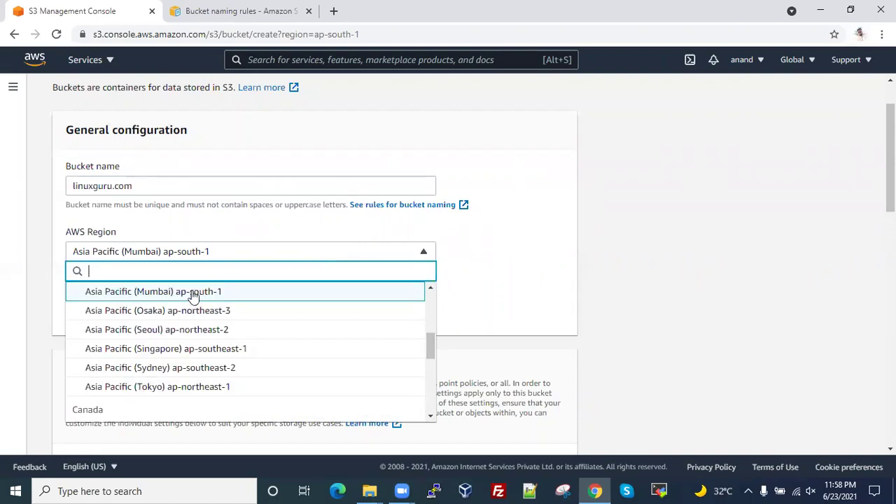
pyautogui.click(192, 294)
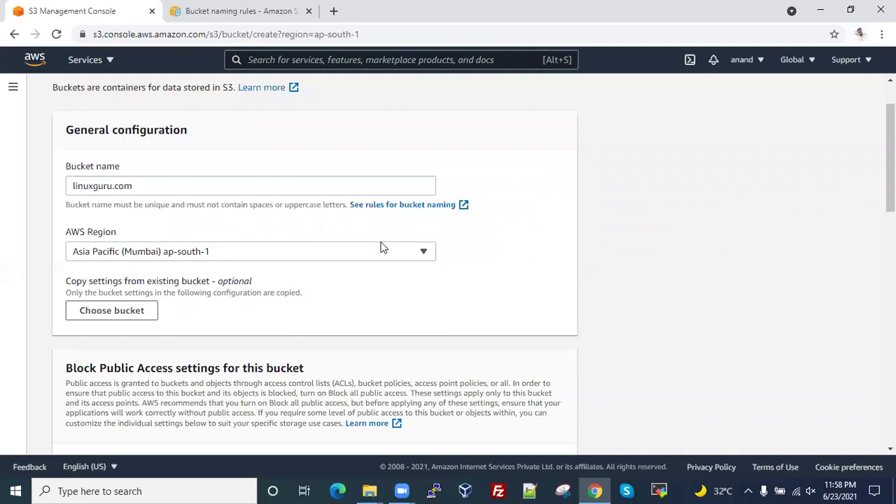
# - Turn off Block all public access, acknowledge the public-access warning, and create the bucket
pyautogui.scroll(-1, 294, 274)
pyautogui.scroll(-2, 295, 275)
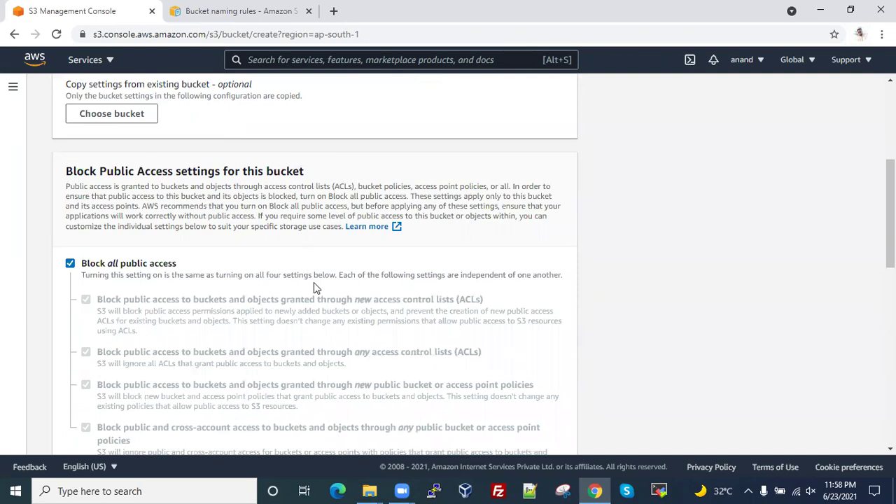
pyautogui.click(70, 265)
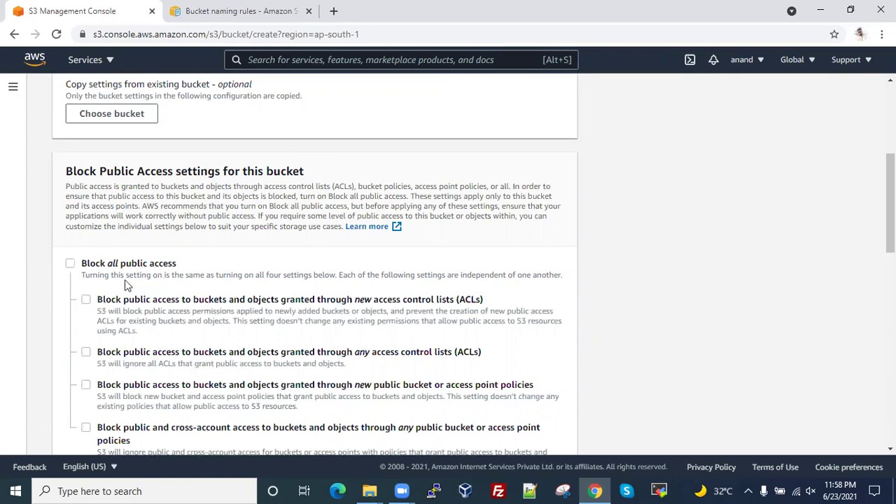
pyautogui.scroll(-4, 441, 279)
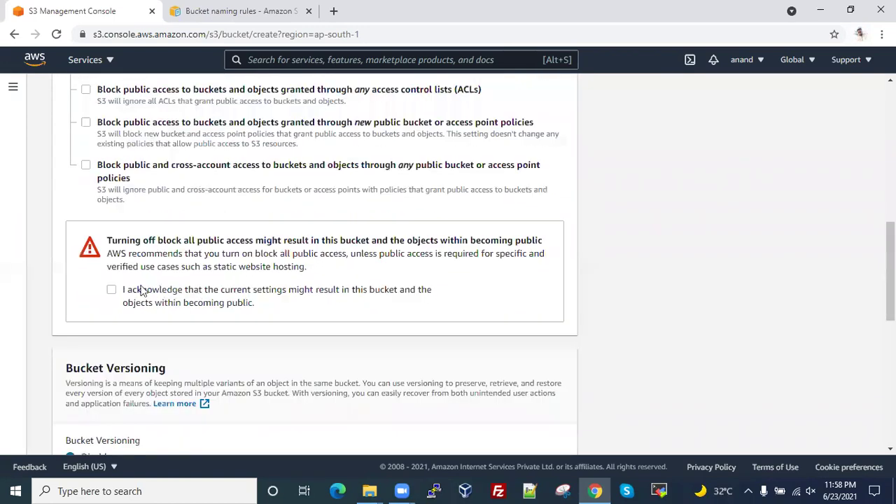
pyautogui.click(250, 283)
pyautogui.scroll(-7, 250, 285)
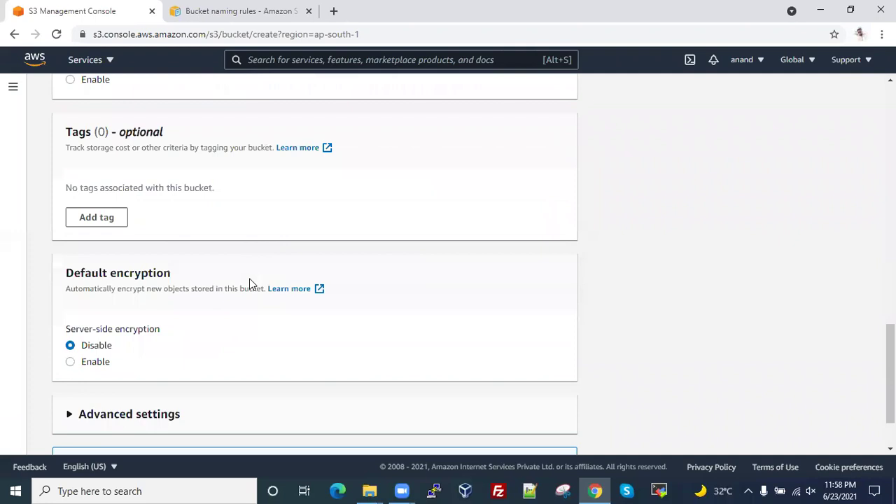
pyautogui.click(515, 434)
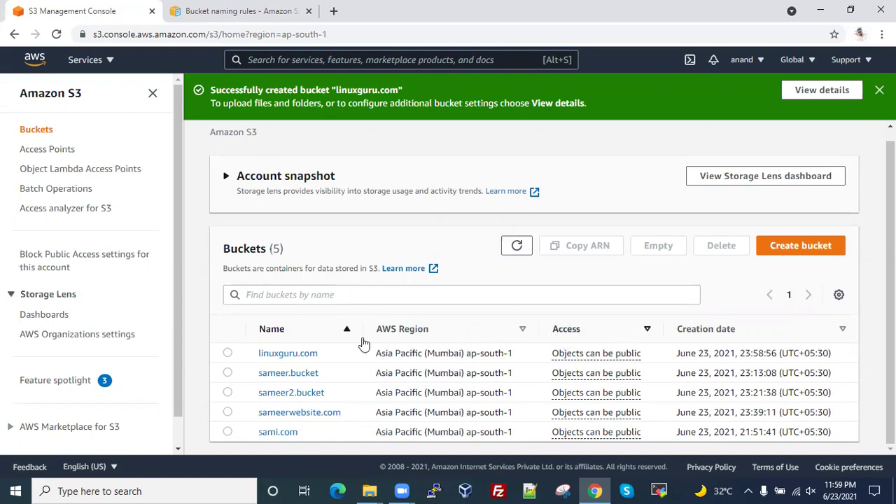
# - Open the empty linuxguru.com bucket's Objects page, then open a new browser tab
pyautogui.click(301, 356)
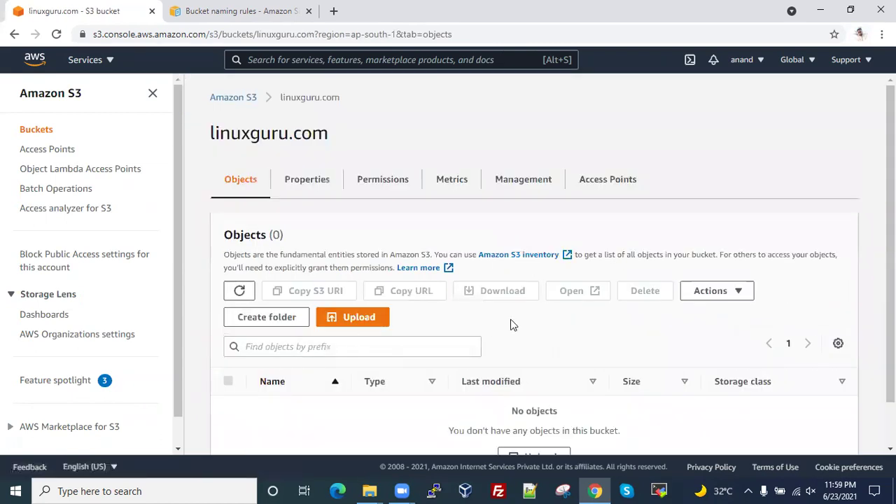
pyautogui.scroll(-1, 511, 325)
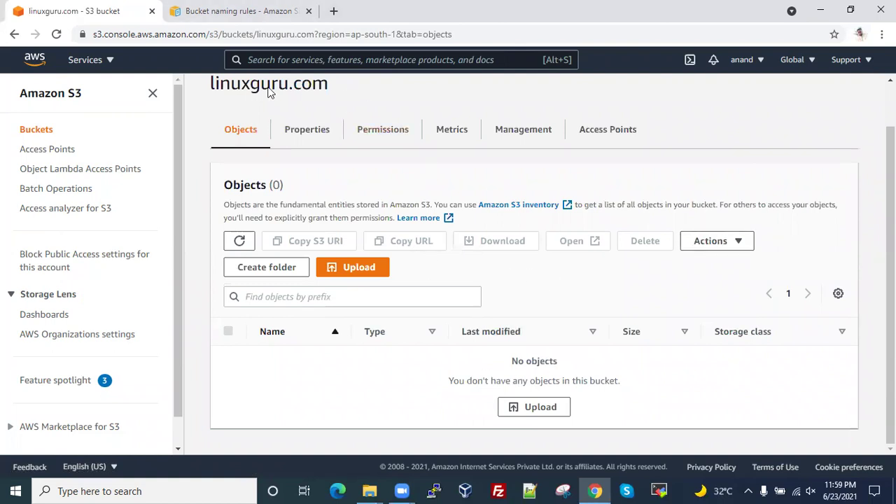
pyautogui.hotkey('ctrl', 't')
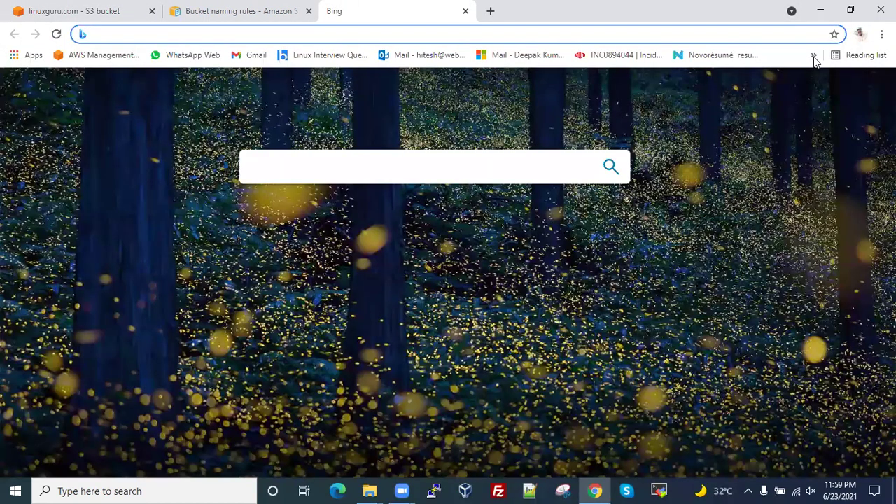
# - From the free website templates bookmark, page through the listings to the Ost Magazine template page
pyautogui.click(814, 56)
pyautogui.click(779, 109)
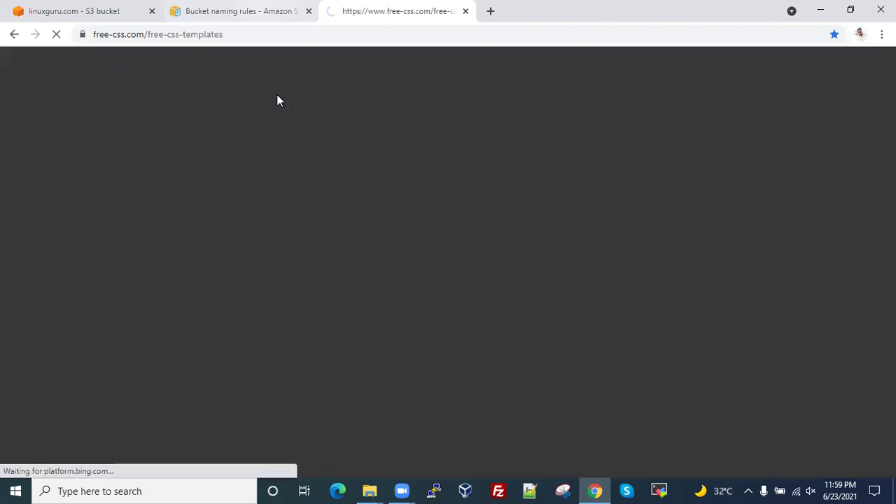
pyautogui.scroll(-7, 479, 266)
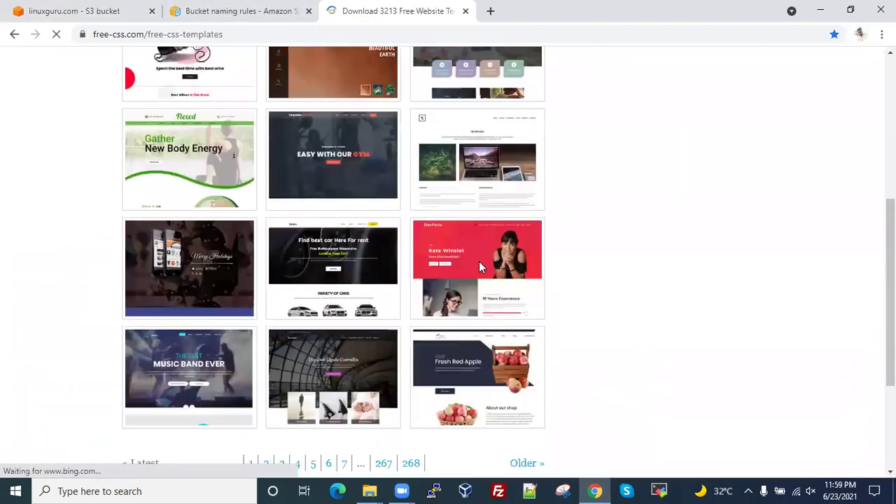
pyautogui.click(328, 278)
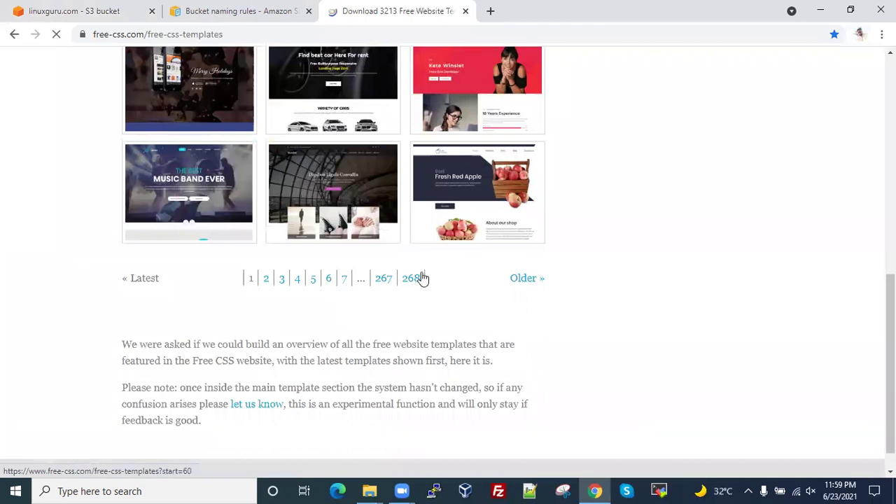
pyautogui.scroll(-5, 496, 270)
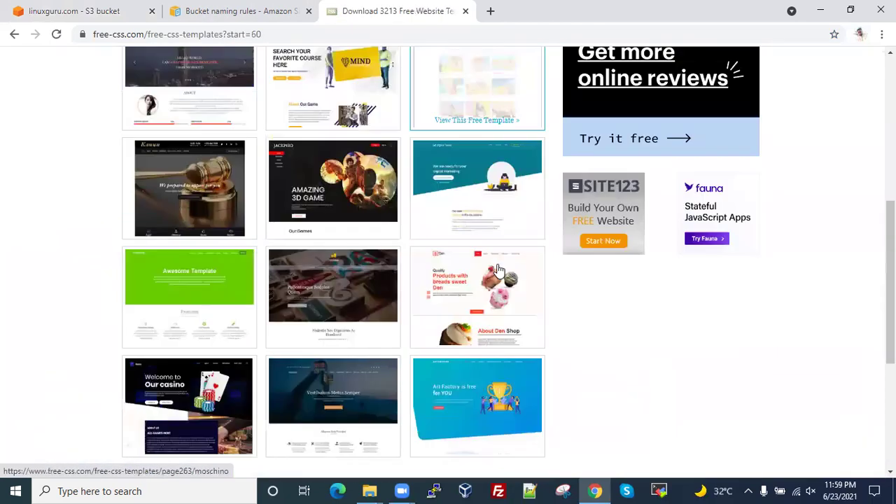
pyautogui.scroll(-3, 499, 271)
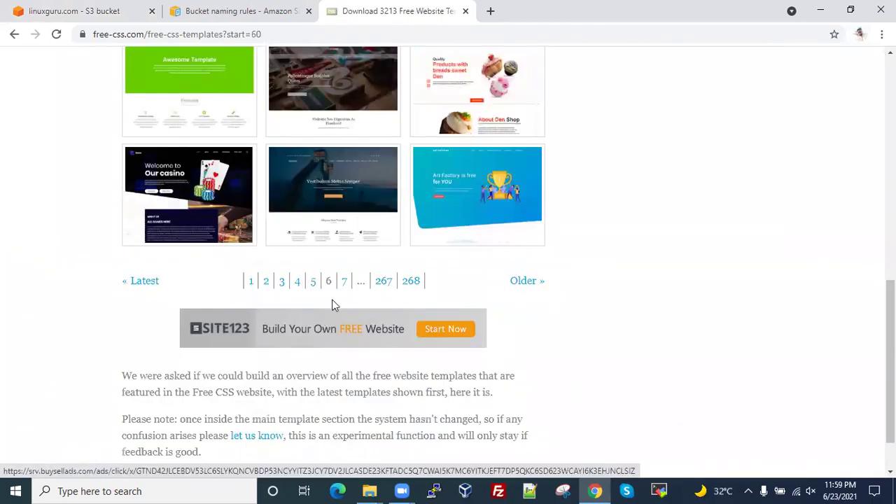
pyautogui.click(346, 282)
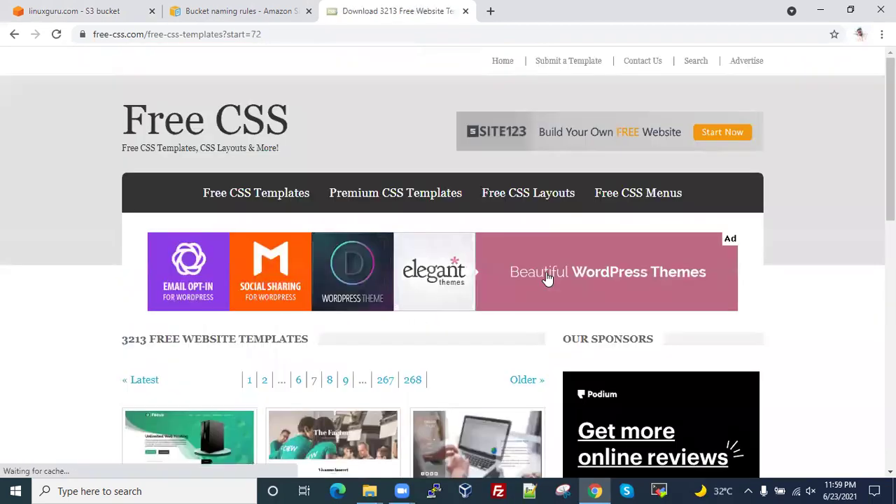
pyautogui.scroll(-3, 547, 278)
pyautogui.scroll(-4, 547, 279)
pyautogui.scroll(-2, 486, 315)
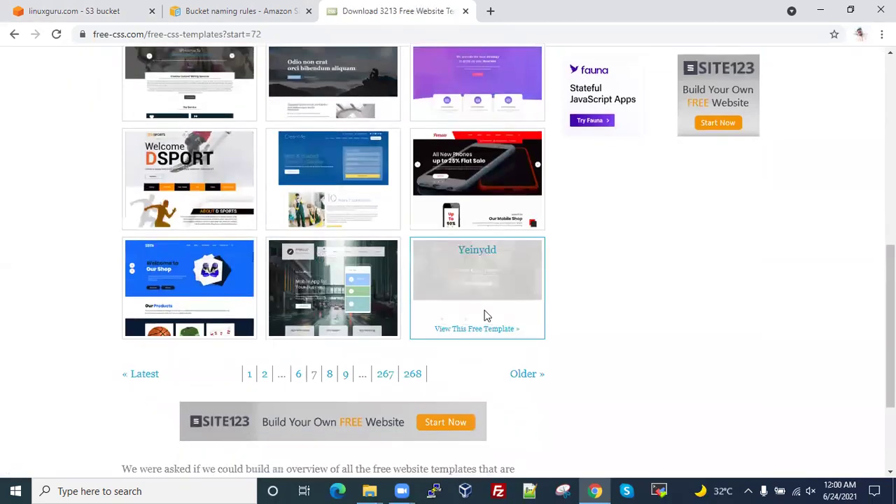
pyautogui.click(385, 284)
pyautogui.scroll(-1, 522, 266)
pyautogui.scroll(-3, 522, 270)
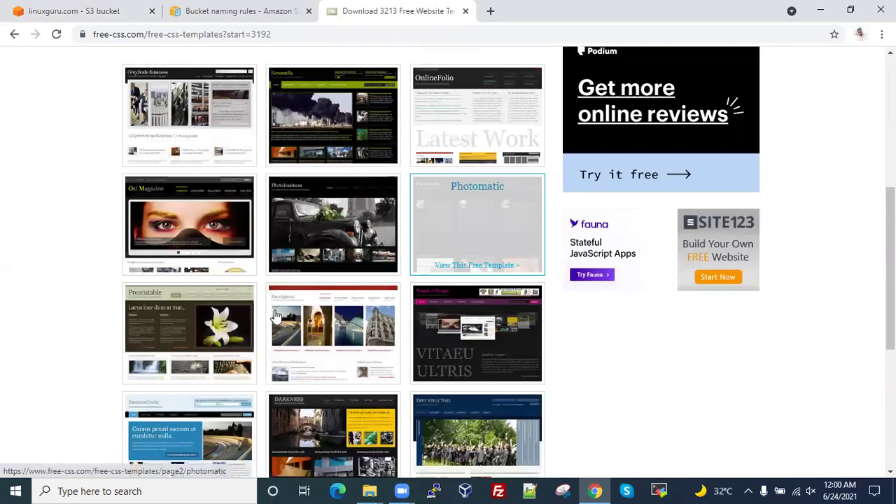
pyautogui.scroll(-2, 276, 320)
pyautogui.click(186, 104)
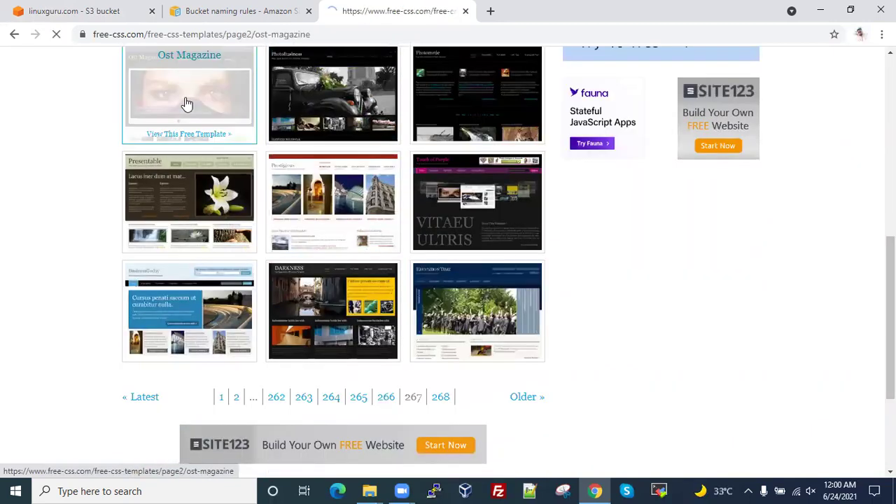
# - Download the Ost Magazine template zip (103 KB) and save it to the Desktop
pyautogui.scroll(-3, 268, 278)
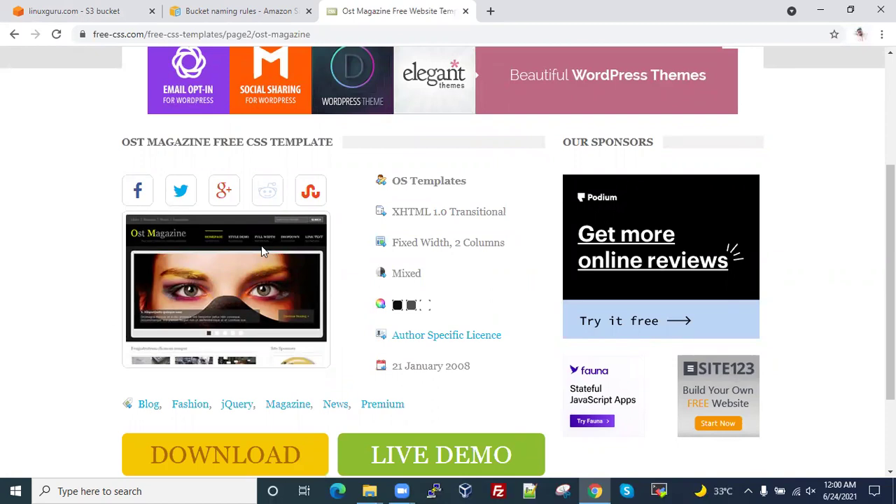
pyautogui.scroll(-2, 230, 348)
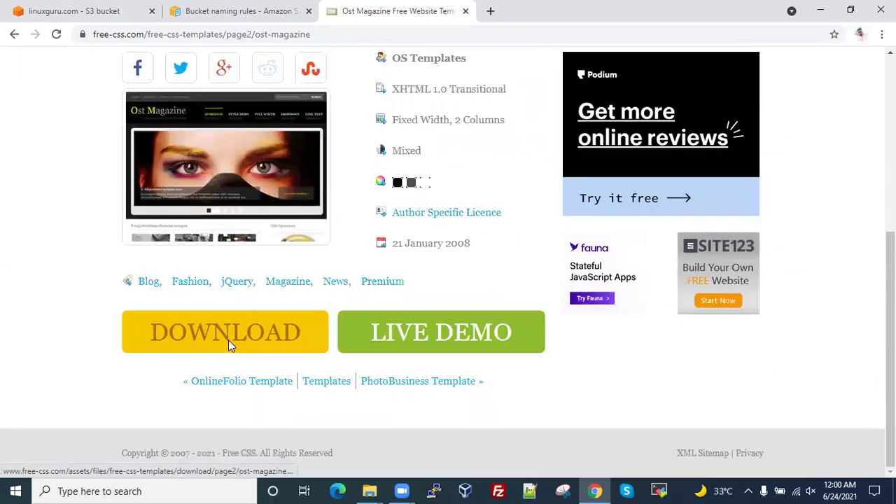
pyautogui.click(228, 340)
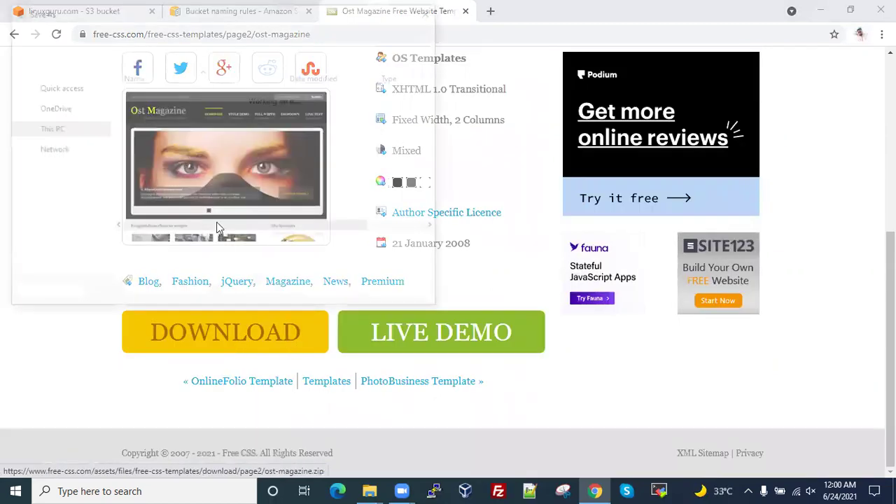
pyautogui.click(336, 295)
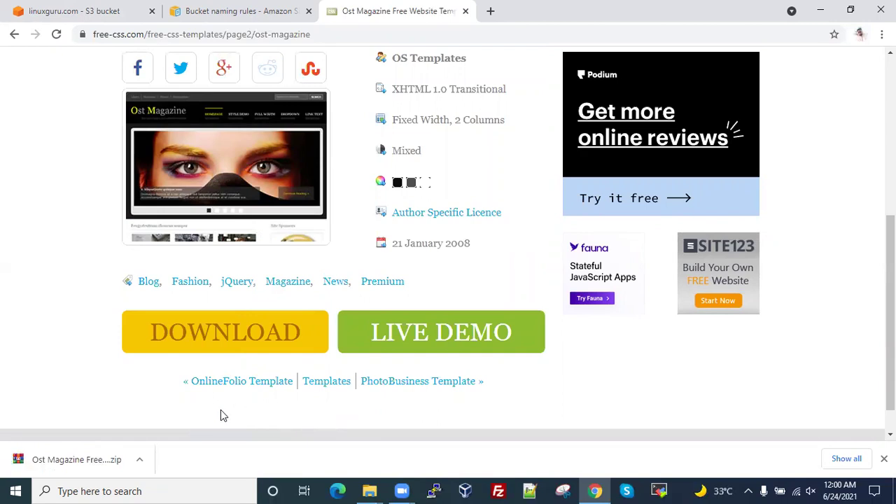
# - Show the downloaded zip on the Desktop and extract it to its own folder, replacing all files
pyautogui.click(139, 459)
pyautogui.click(180, 420)
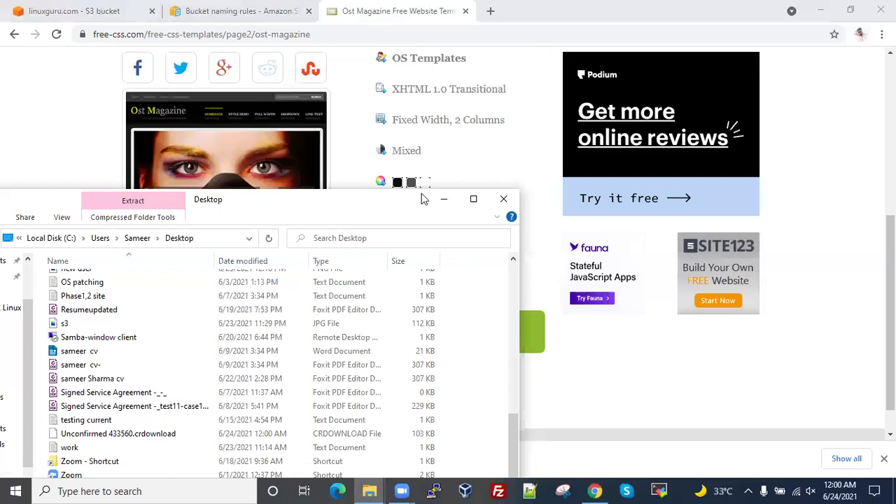
pyautogui.doubleClick(426, 199)
pyautogui.rightClick(147, 457)
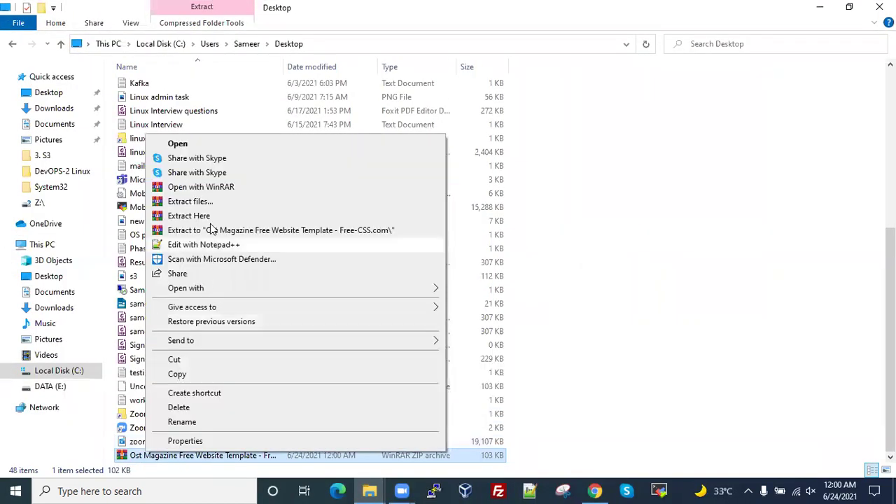
pyautogui.click(215, 231)
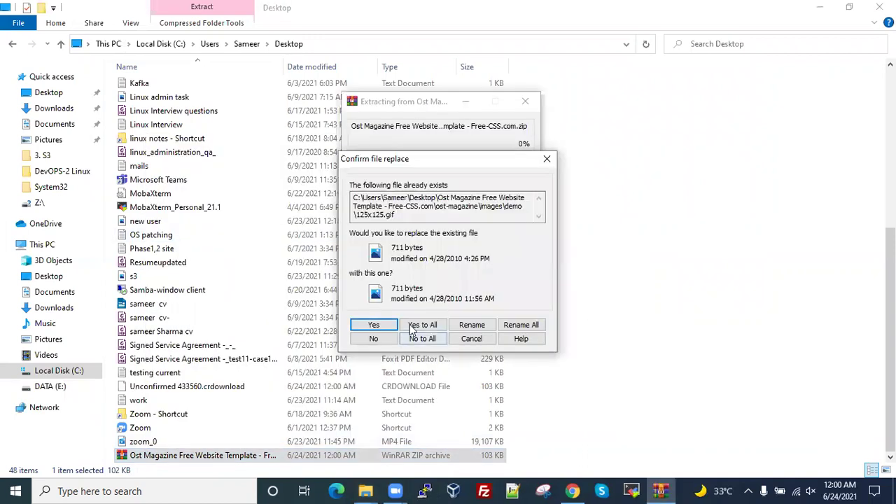
pyautogui.click(429, 328)
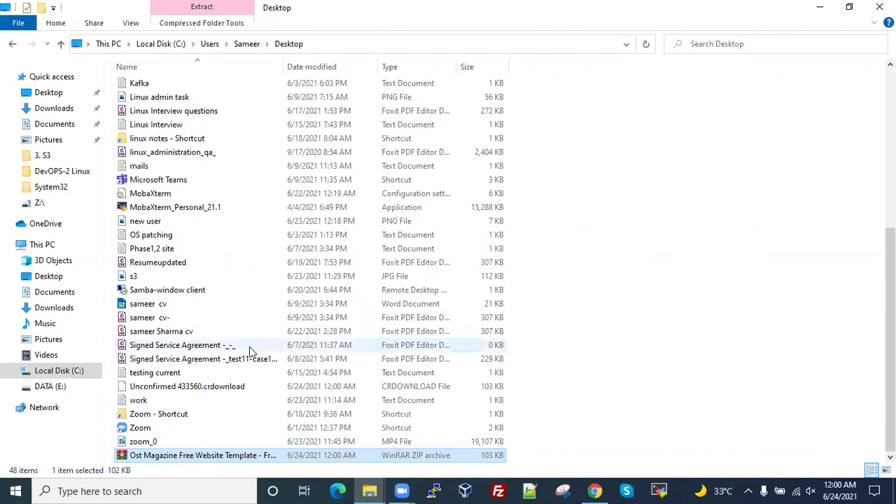
# - Open the extracted ost-magazine folder of site files, then go back to the browser
pyautogui.scroll(6, 250, 347)
pyautogui.scroll(-4, 250, 352)
pyautogui.scroll(5, 250, 352)
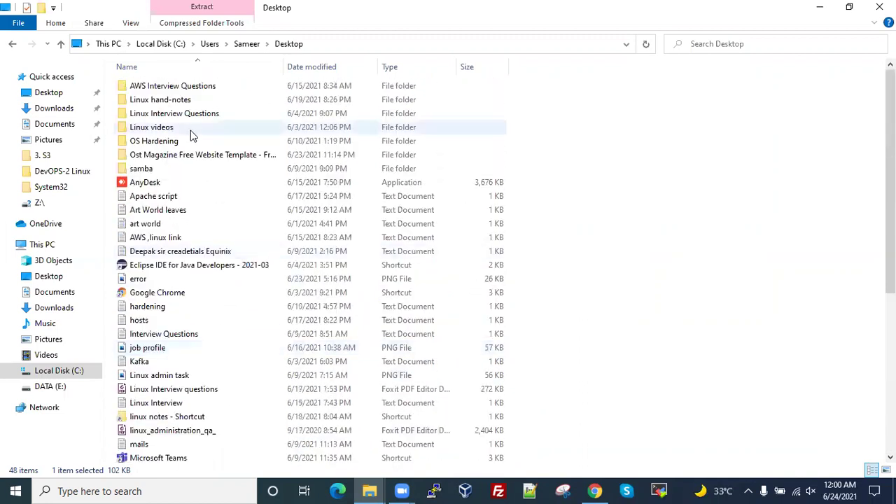
pyautogui.doubleClick(182, 155)
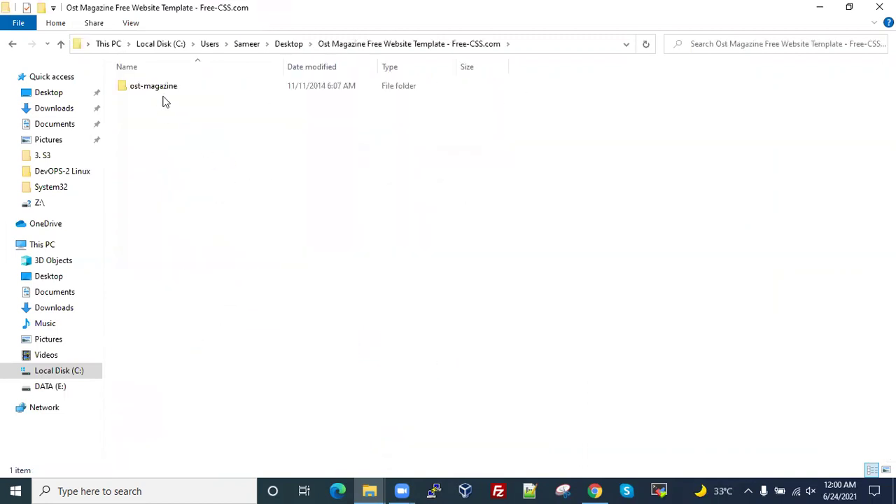
pyautogui.doubleClick(166, 84)
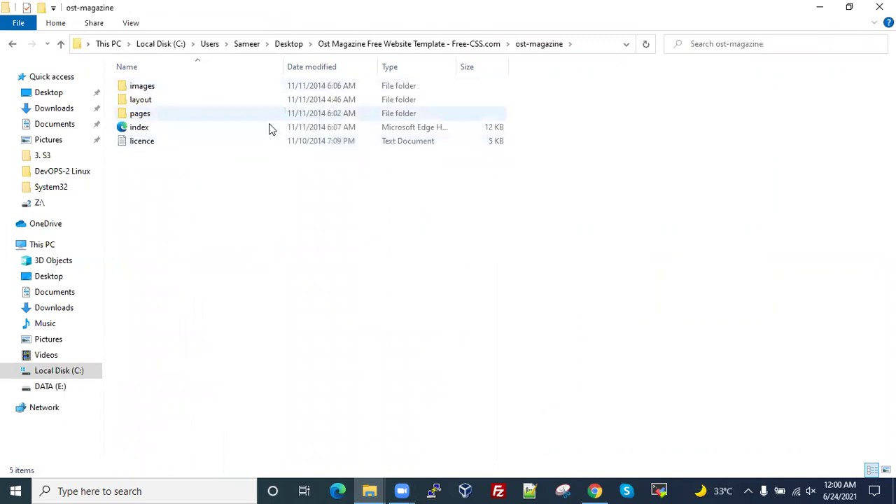
pyautogui.click(597, 491)
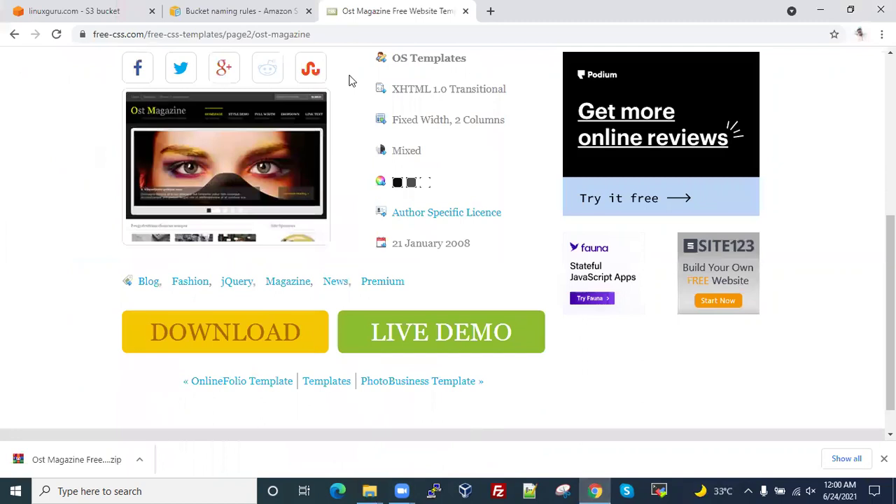
# - Drag all five ost-magazine items onto the linuxguru.com Objects page, queuing 33 files (229.1 KB)
pyautogui.click(114, 10)
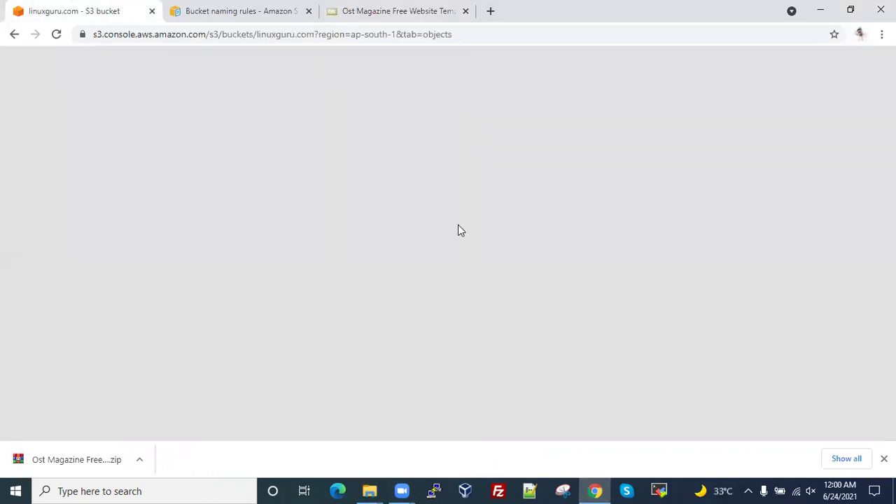
pyautogui.scroll(-1, 518, 350)
pyautogui.scroll(2, 384, 293)
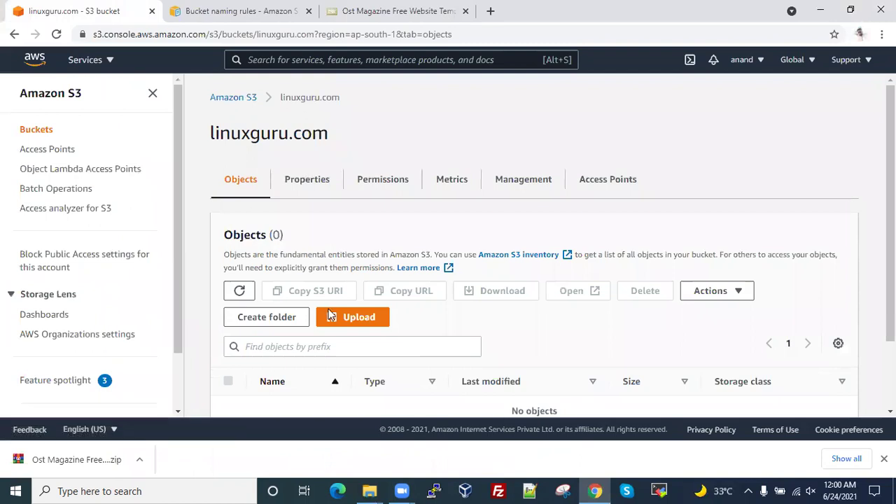
pyautogui.scroll(-2, 343, 322)
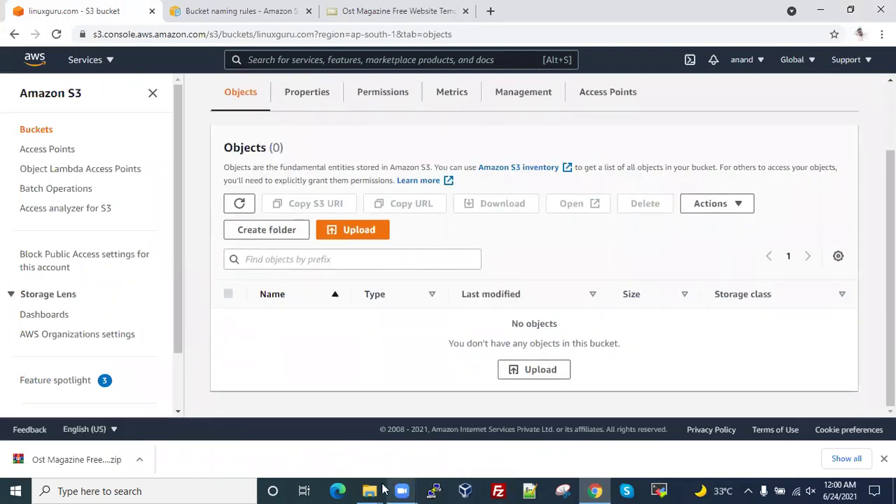
pyautogui.click(372, 491)
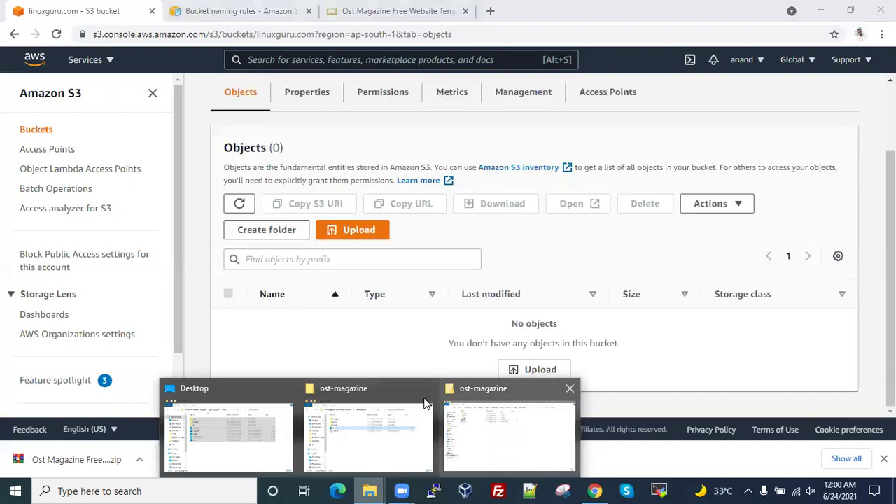
pyautogui.click(569, 389)
pyautogui.click(399, 444)
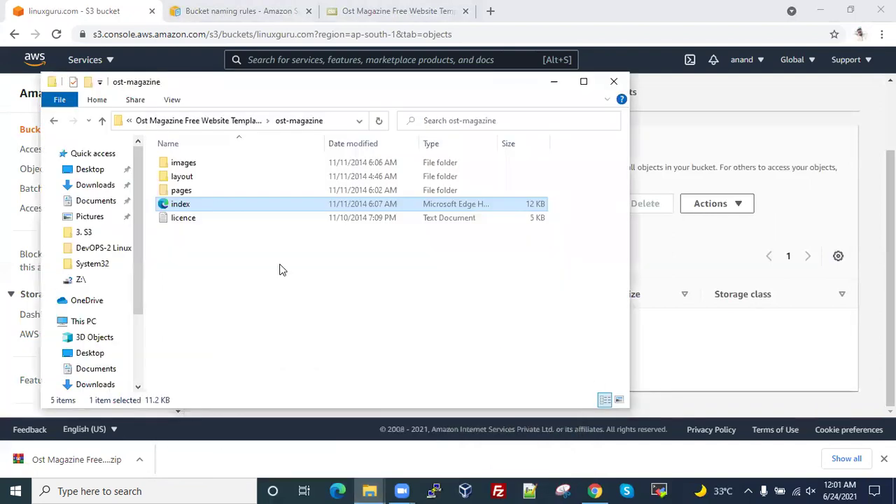
pyautogui.hotkey('ctrl', 'a')
pyautogui.moveTo(267, 82); pyautogui.dragTo(292, 280)
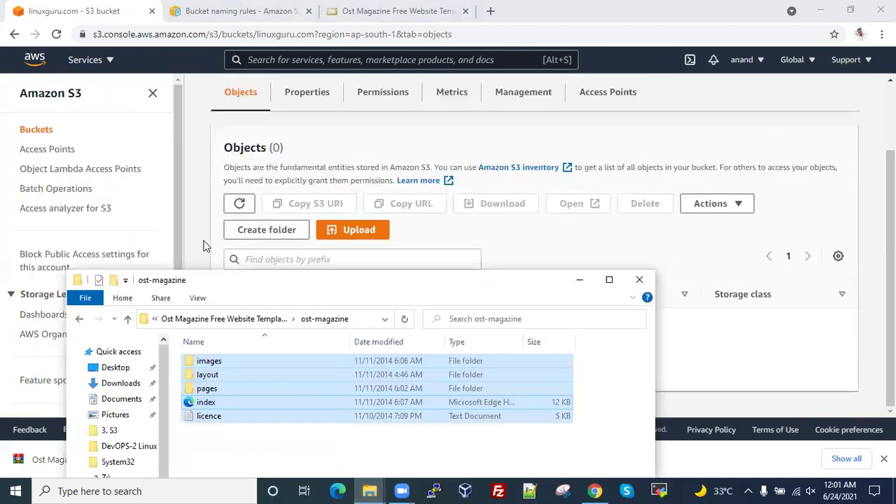
pyautogui.moveTo(376, 280); pyautogui.dragTo(153, 186)
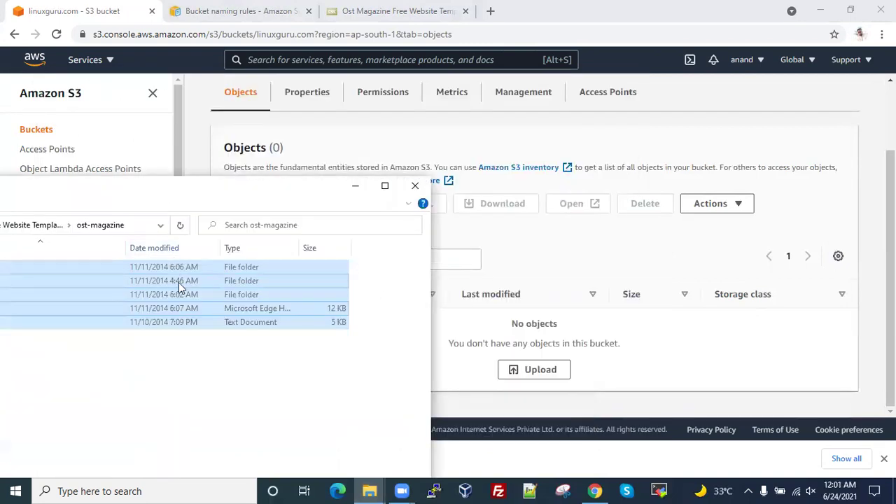
pyautogui.moveTo(179, 282); pyautogui.dragTo(599, 383)
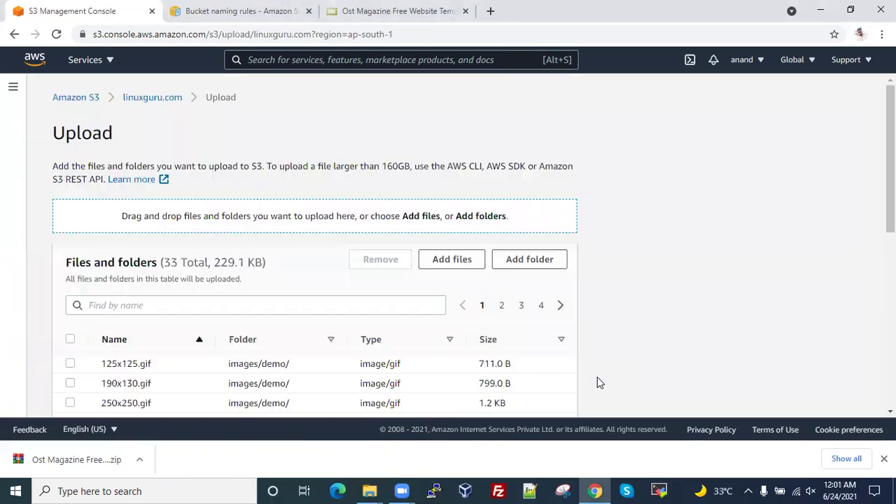
# - Upload the 33 files (229.1 KB) to linuxguru.com, then close the Upload succeeded page
pyautogui.scroll(-5, 416, 329)
pyautogui.scroll(-1, 416, 329)
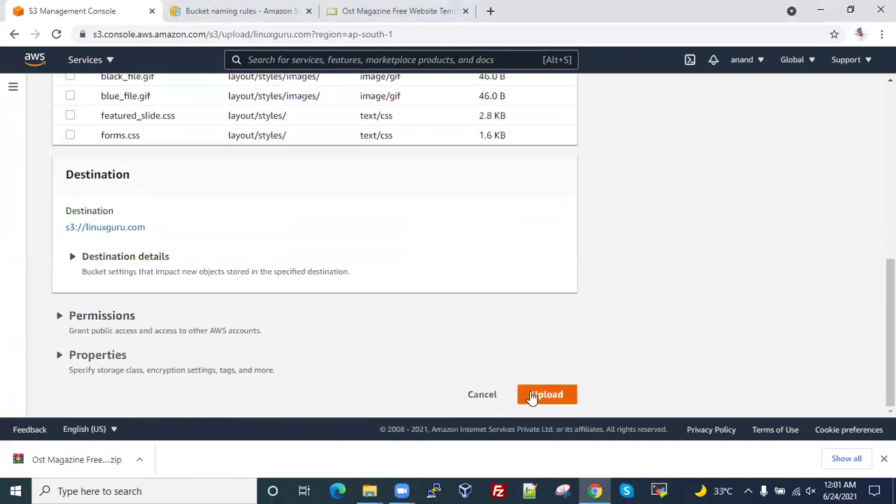
pyautogui.click(548, 395)
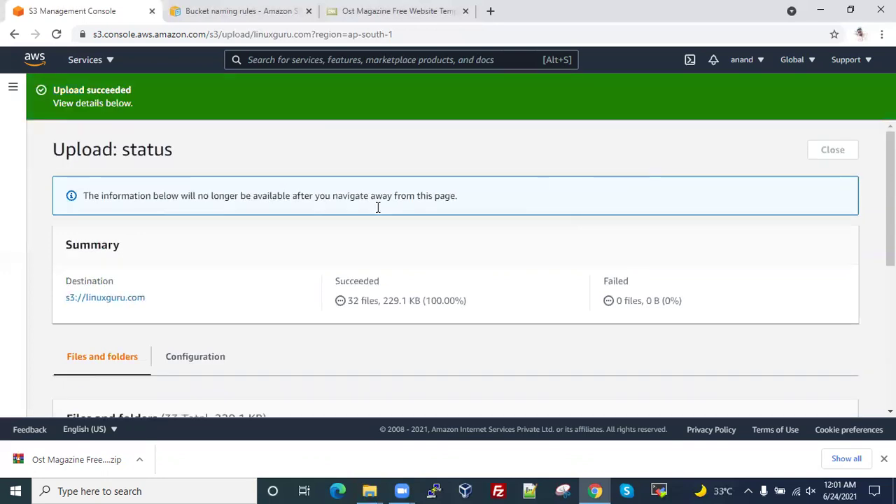
pyautogui.scroll(-6, 488, 386)
pyautogui.scroll(6, 503, 381)
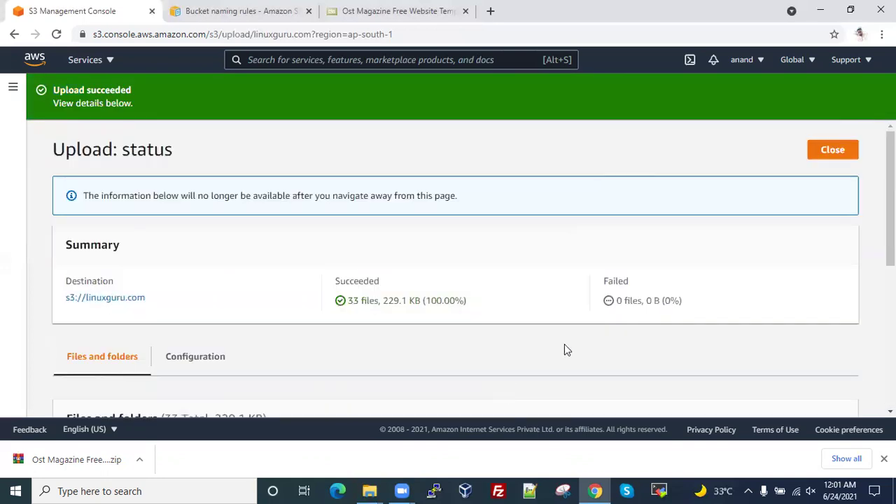
pyautogui.click(833, 152)
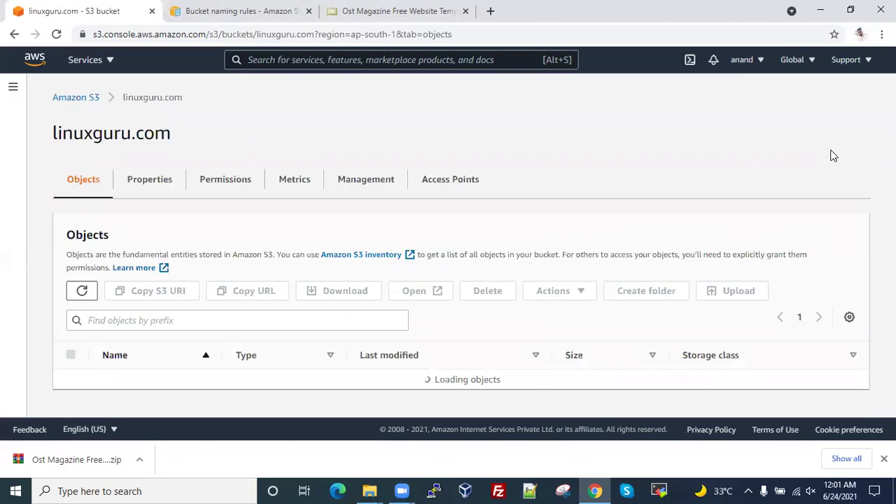
# - Open the linuxguru.com Properties tab down to Static website hosting, currently Disabled
pyautogui.scroll(-2, 390, 306)
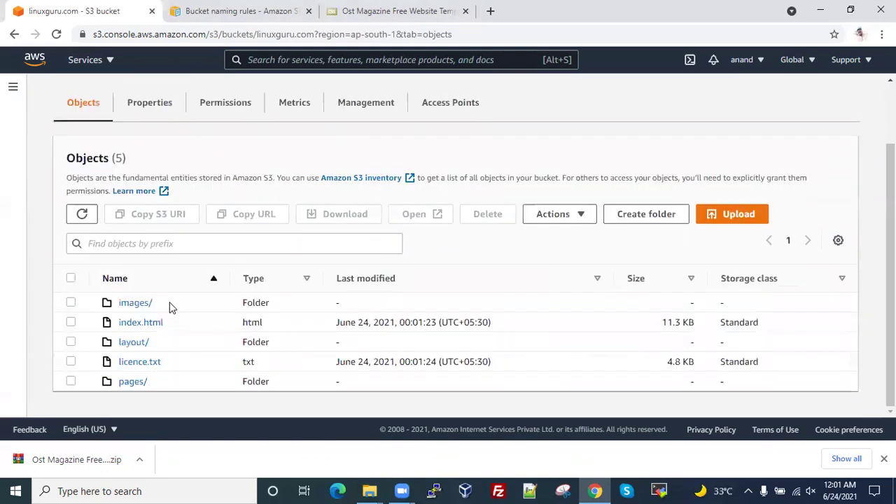
pyautogui.scroll(2, 164, 359)
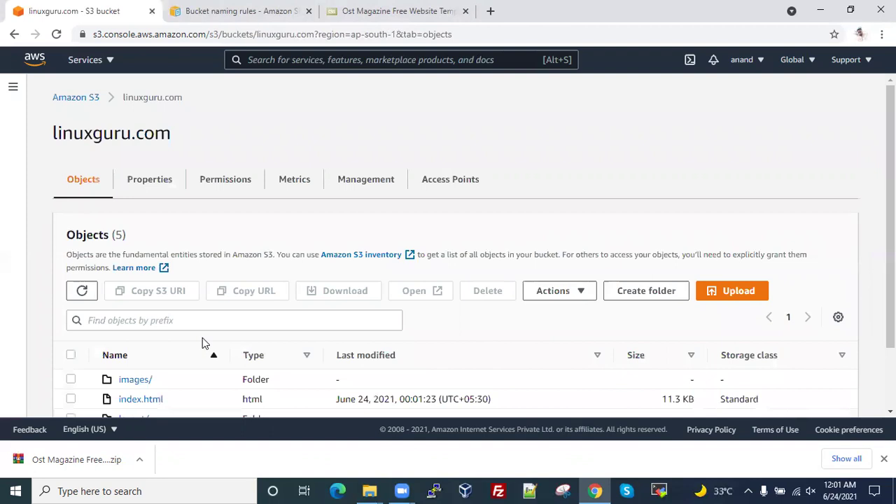
pyautogui.click(159, 187)
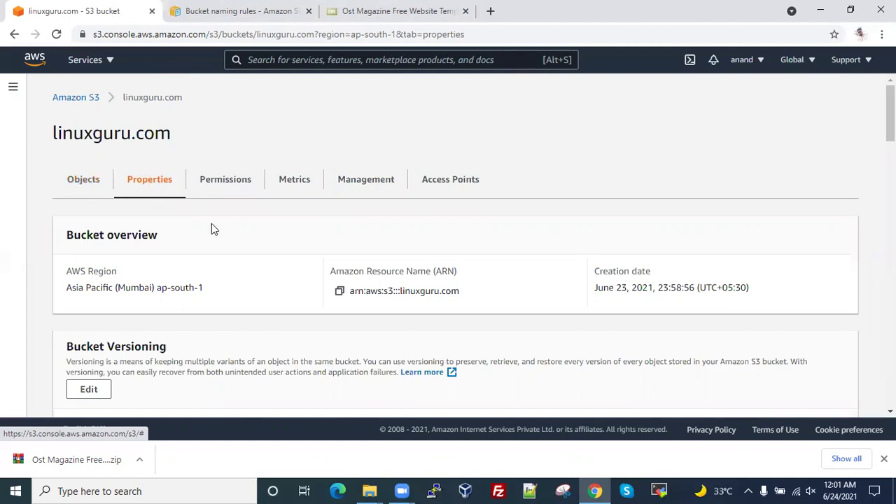
pyautogui.scroll(-5, 211, 225)
pyautogui.scroll(-15, 211, 224)
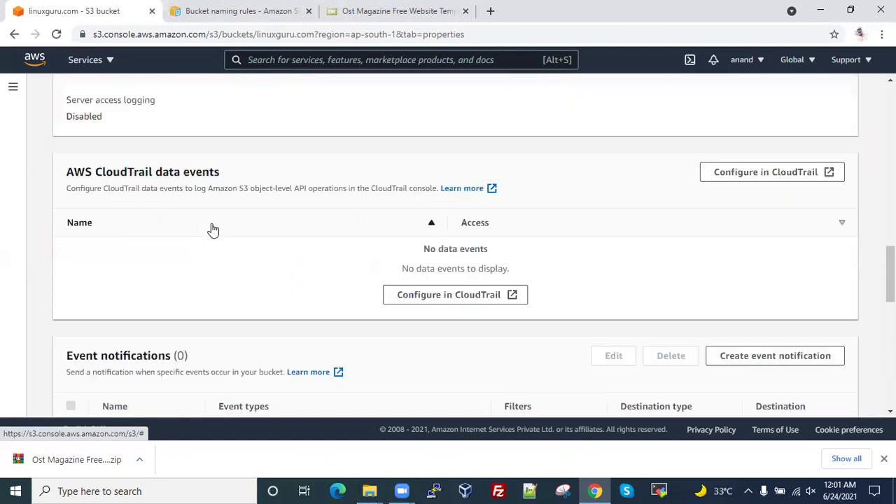
pyautogui.scroll(-1, 211, 223)
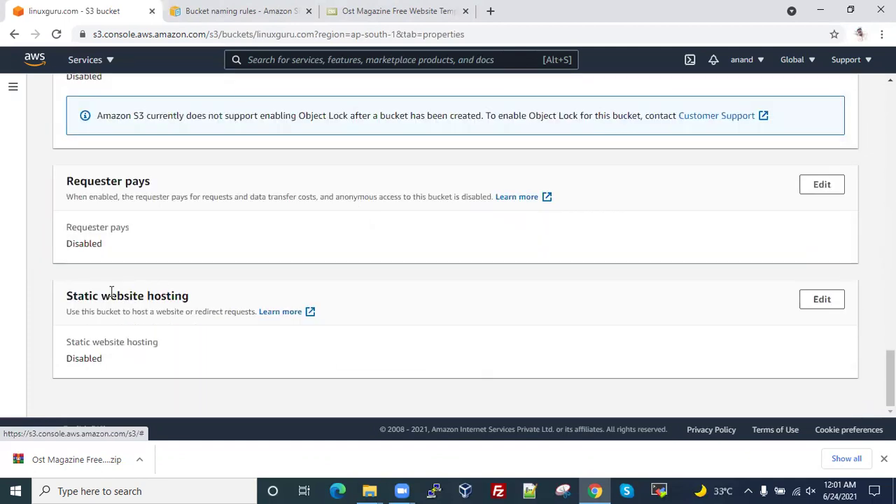
pyautogui.moveTo(67, 296); pyautogui.dragTo(196, 296)
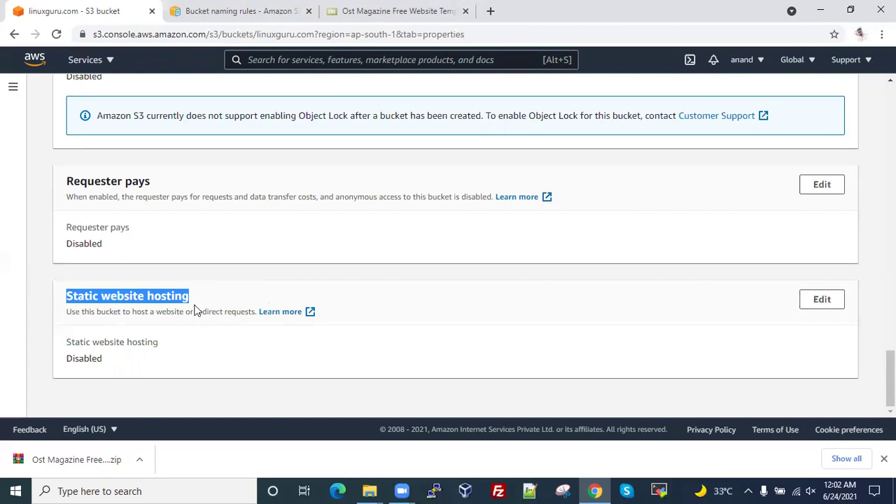
# - Enable static website hosting with index.html as the index document and save the changes
pyautogui.click(815, 299)
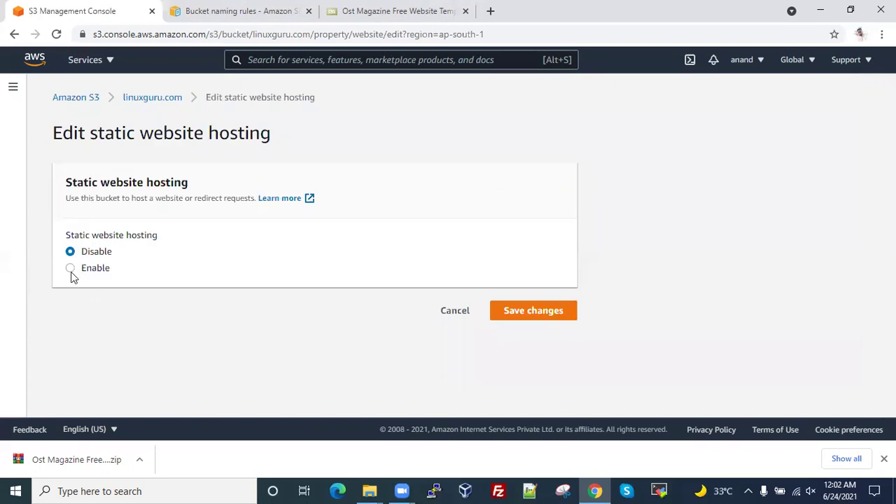
pyautogui.click(70, 268)
pyautogui.scroll(-3, 287, 344)
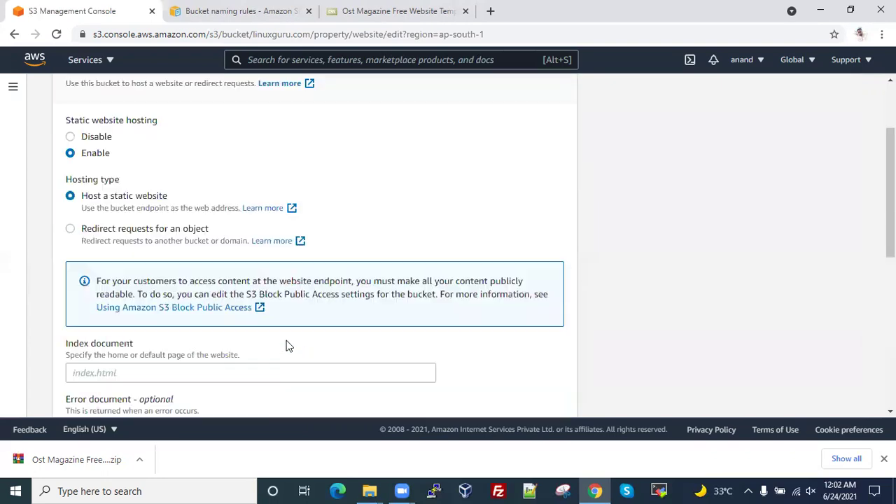
pyautogui.click(135, 289)
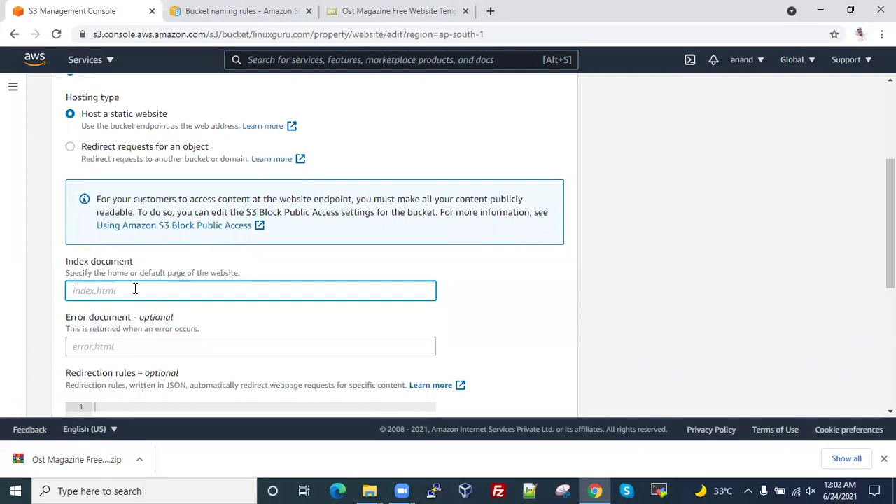
pyautogui.write('index.html')
pyautogui.scroll(-3, 83, 205)
pyautogui.click(110, 148)
pyautogui.scroll(-2, 274, 210)
pyautogui.doubleClick(534, 405)
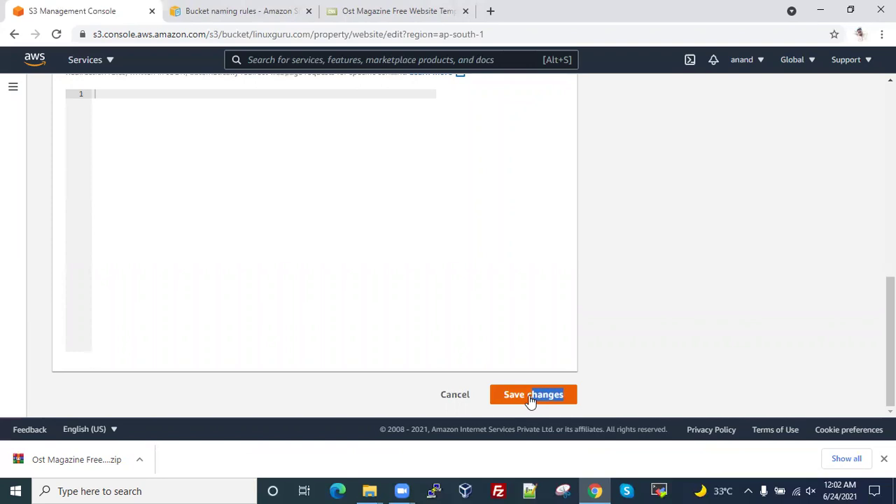
pyautogui.click(530, 397)
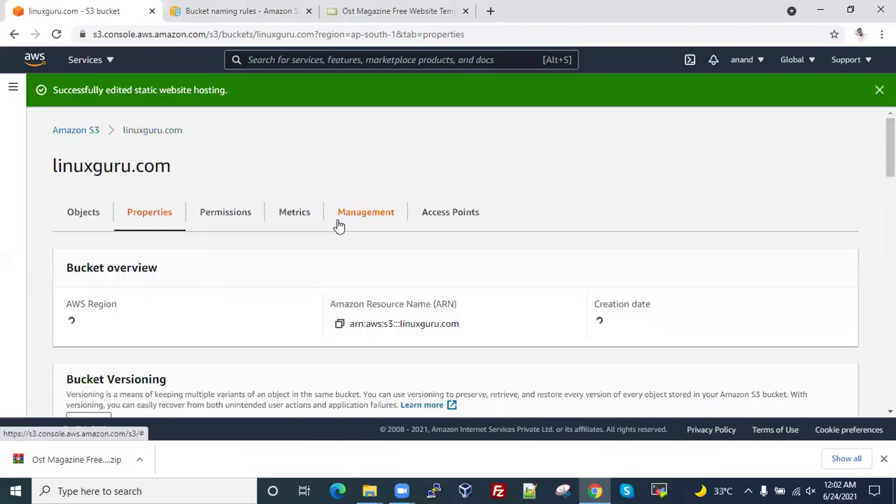
# - Copy the bucket's website endpoint URL from the Static website hosting section
pyautogui.scroll(-4, 353, 223)
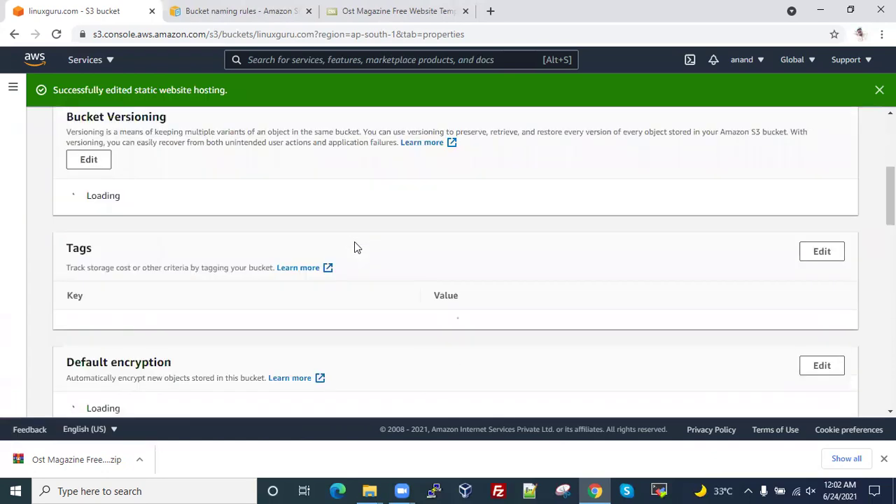
pyautogui.scroll(-20, 354, 244)
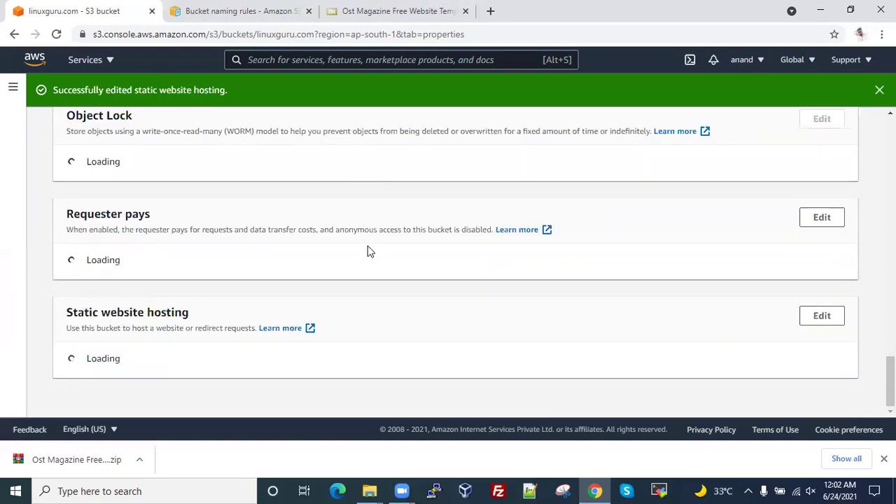
pyautogui.scroll(-3, 350, 262)
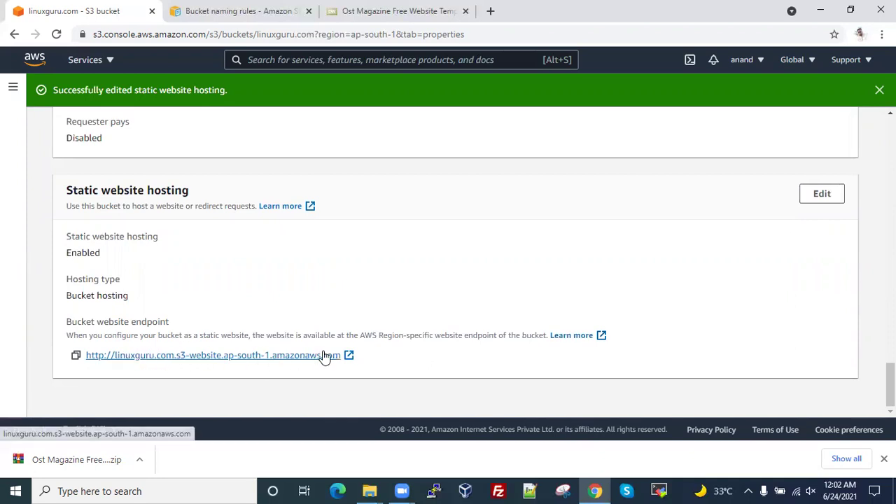
pyautogui.click(76, 355)
# - Load the endpoint in a new tab, which returns 403 Forbidden, then return to the console
pyautogui.hotkey('ctrl', 't')
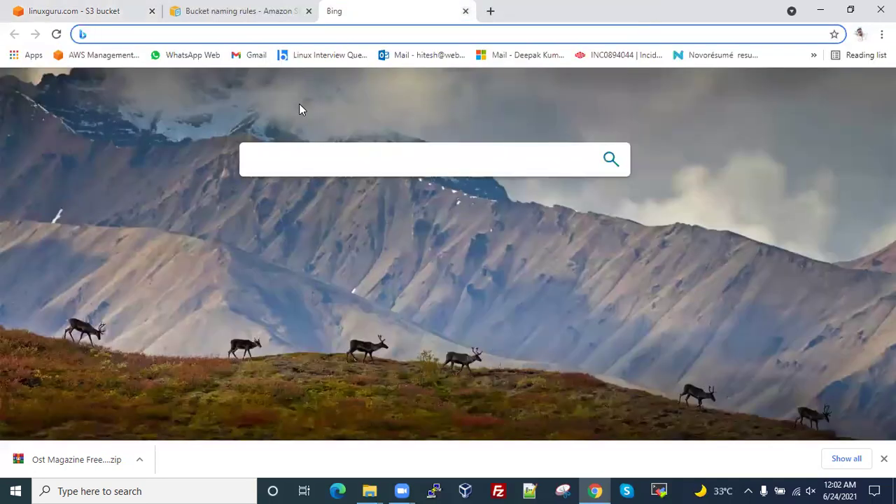
pyautogui.hotkey('ctrl', 'v')
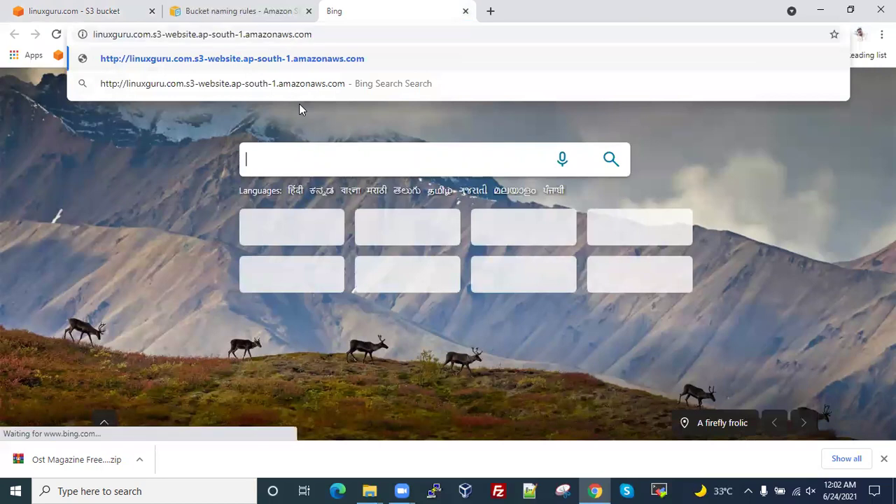
pyautogui.press('Return')
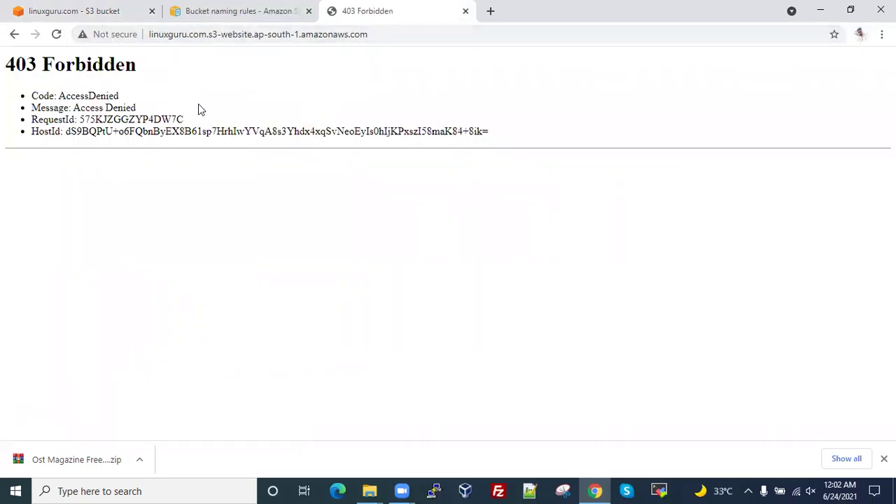
pyautogui.click(98, 4)
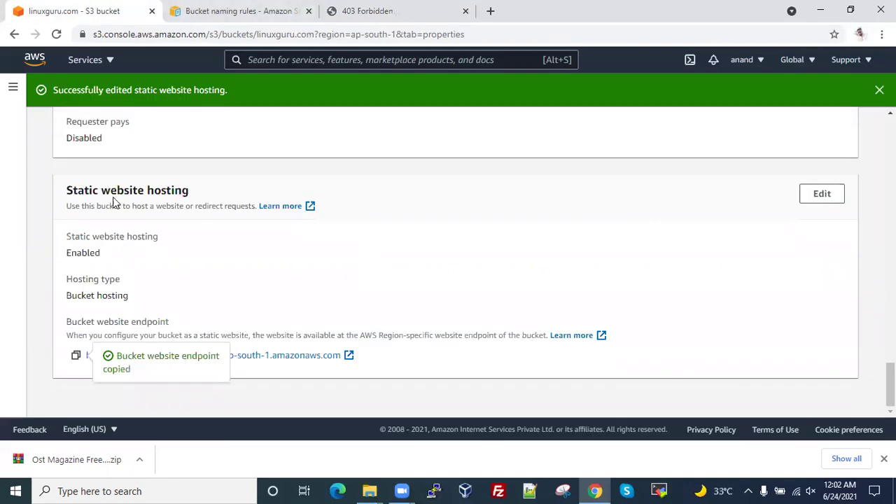
pyautogui.scroll(10, 116, 201)
pyautogui.scroll(15, 117, 201)
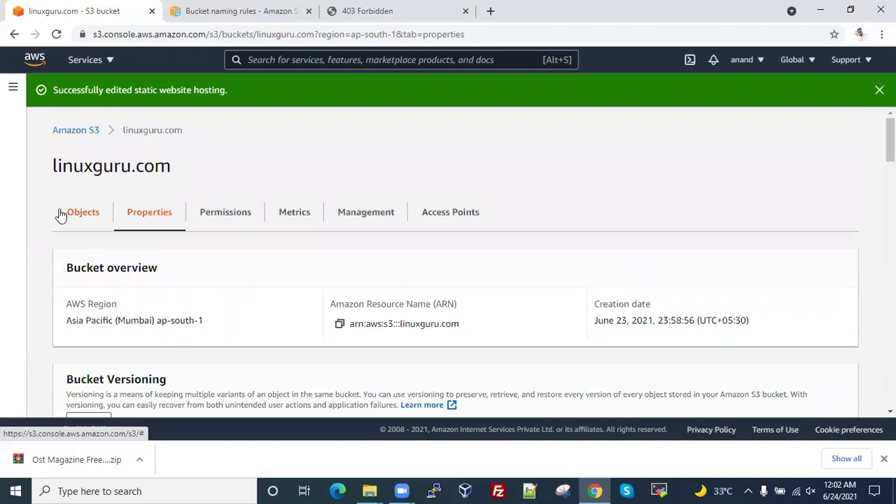
# - Select all objects on the linuxguru.com Objects tab and choose Actions > Make public
pyautogui.click(70, 212)
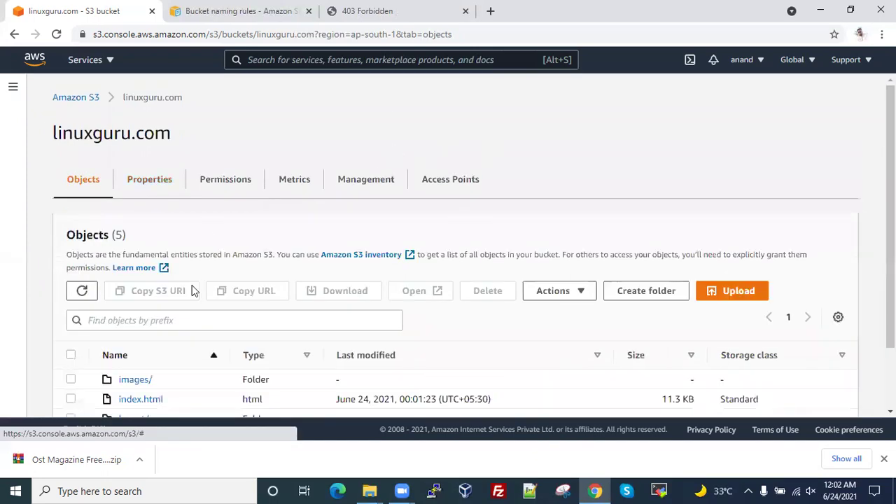
pyautogui.scroll(-1, 210, 297)
pyautogui.click(70, 278)
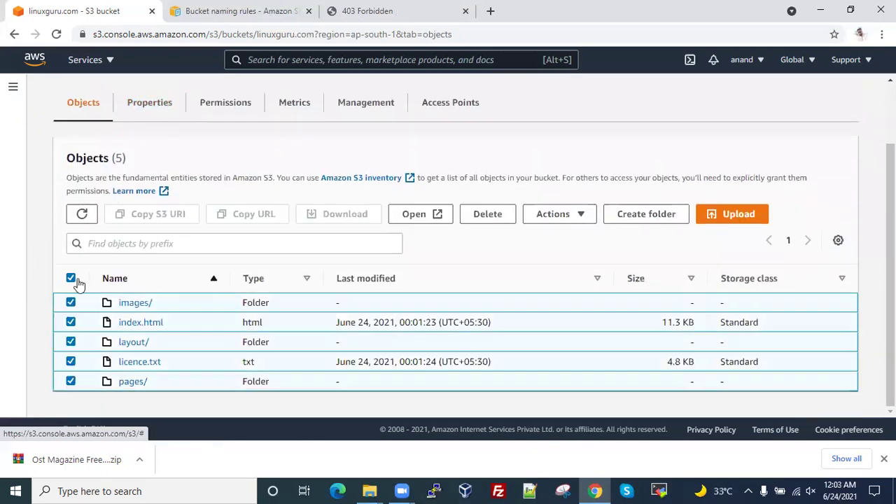
pyautogui.click(582, 224)
pyautogui.scroll(-2, 582, 257)
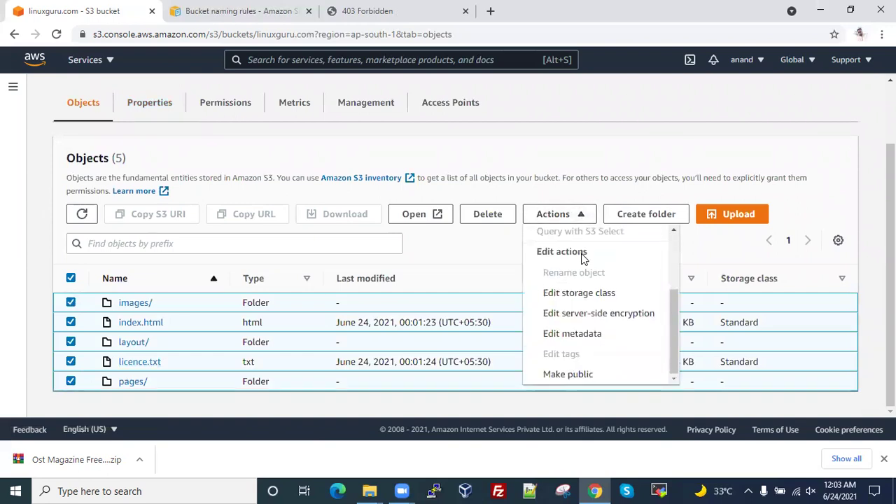
pyautogui.click(580, 376)
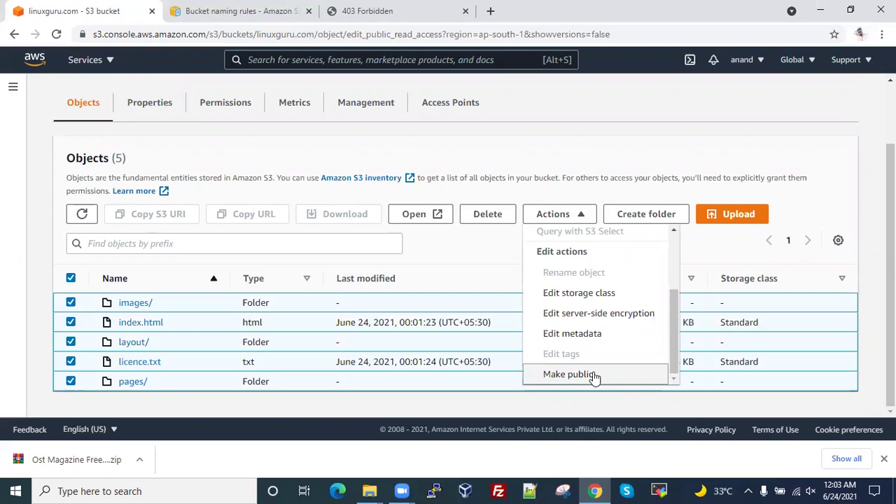
# - Review the Block Public Access warning and confirm Make public for all 33 objects
pyautogui.scroll(-2, 315, 215)
pyautogui.scroll(2, 210, 210)
pyautogui.doubleClick(98, 199)
pyautogui.moveTo(152, 199); pyautogui.dragTo(381, 199)
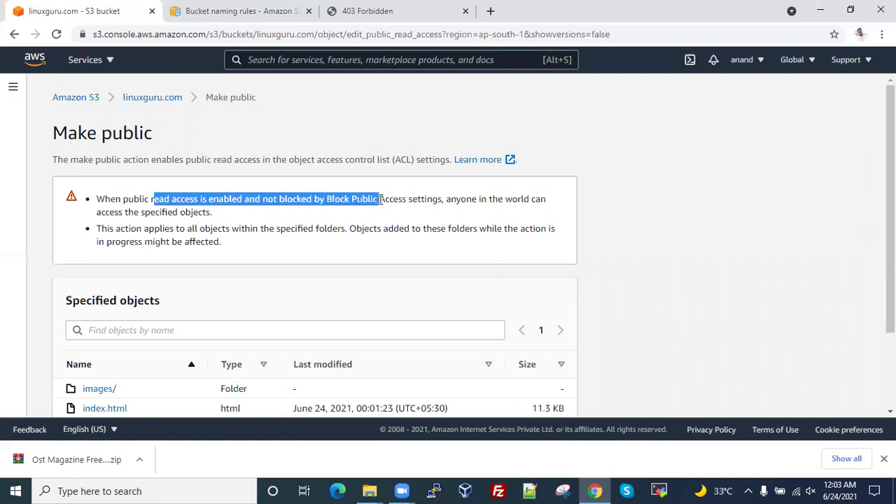
pyautogui.moveTo(448, 199); pyautogui.dragTo(545, 215)
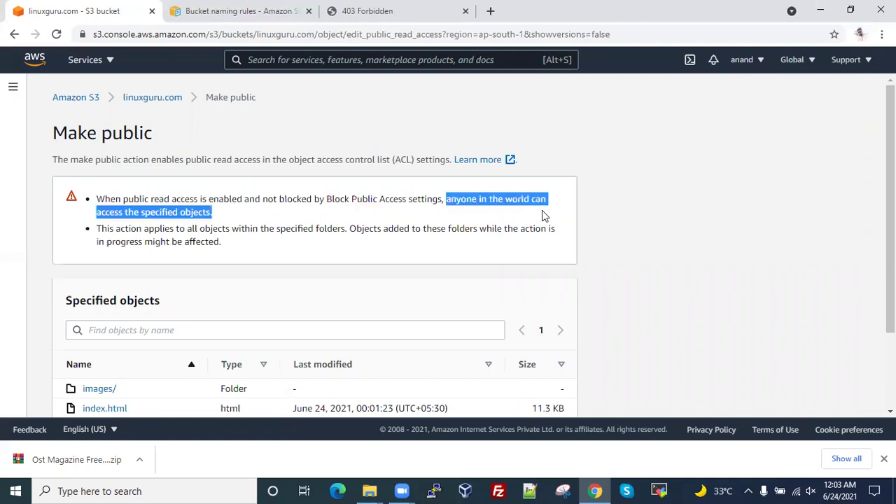
pyautogui.scroll(-2, 253, 250)
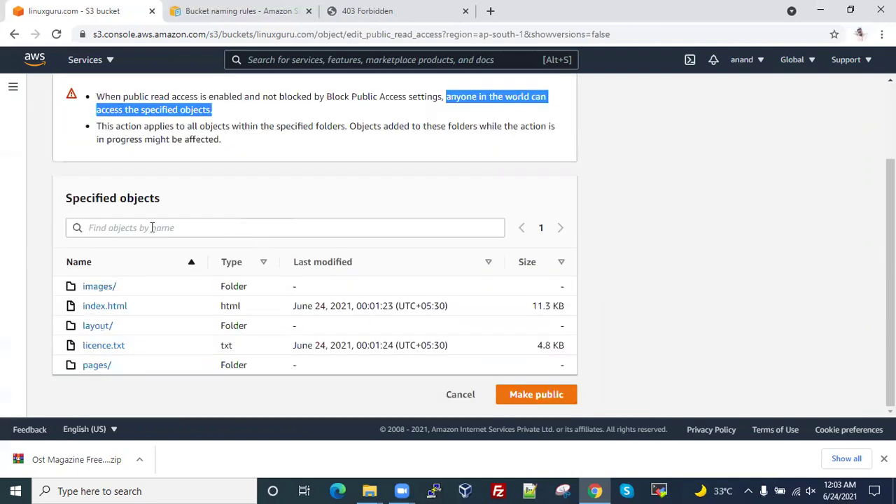
pyautogui.click(530, 398)
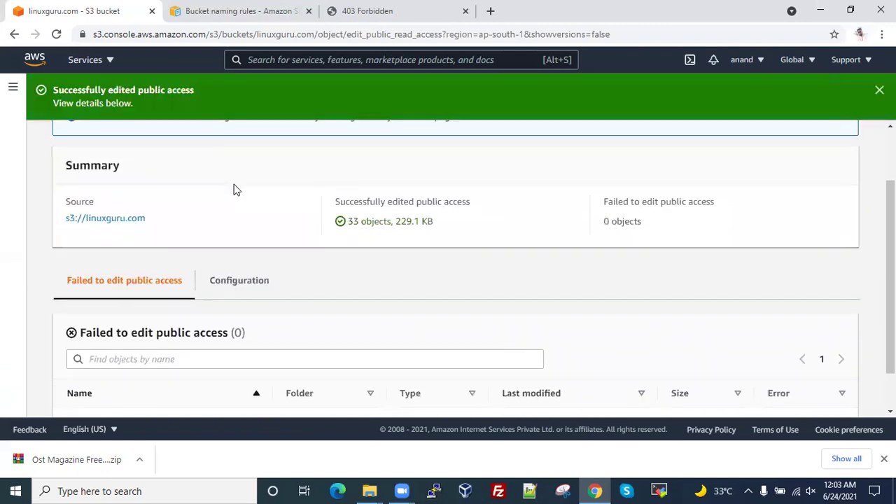
# - Reload the 403 endpoint tab, browse the now-loading Ost Magazine site, and close the tab
pyautogui.hotkey('ctrl', 'shift', 'Tab')
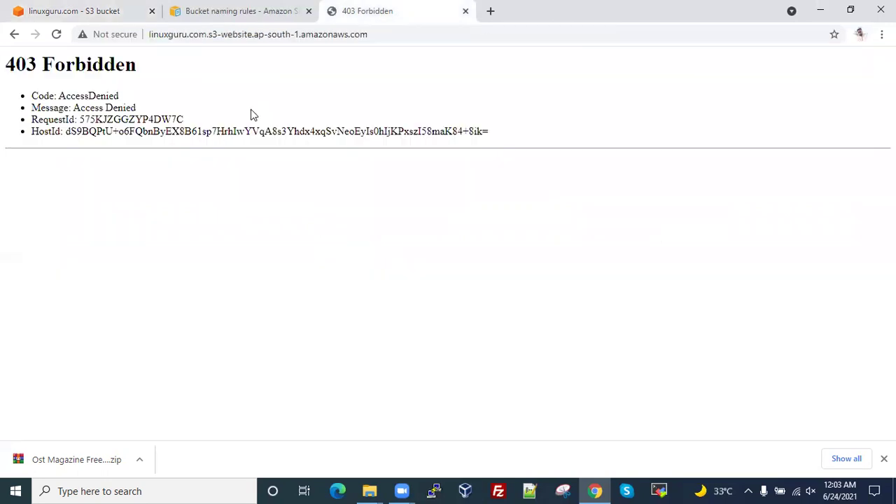
pyautogui.click(56, 35)
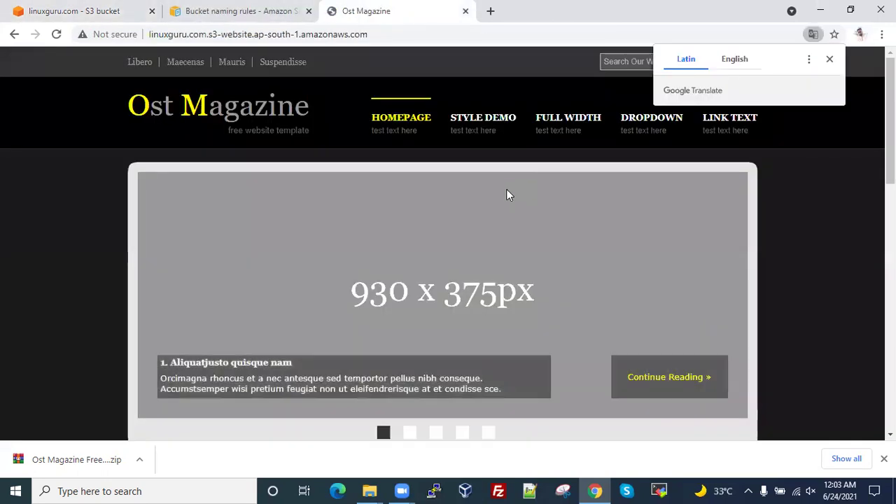
pyautogui.scroll(-5, 507, 194)
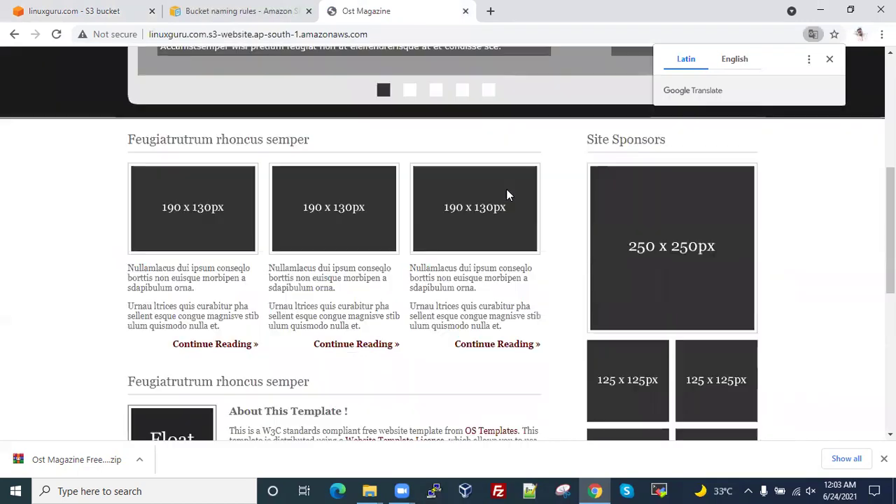
pyautogui.scroll(-6, 507, 194)
pyautogui.scroll(10, 508, 195)
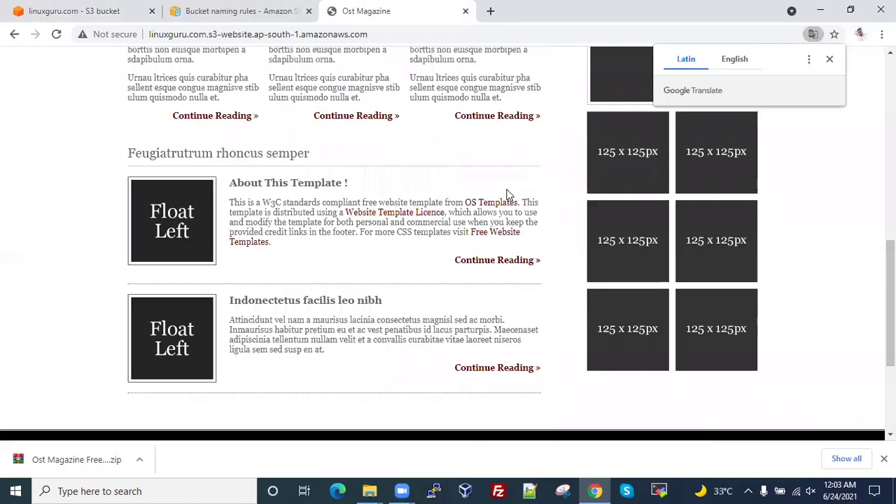
pyautogui.scroll(1, 508, 194)
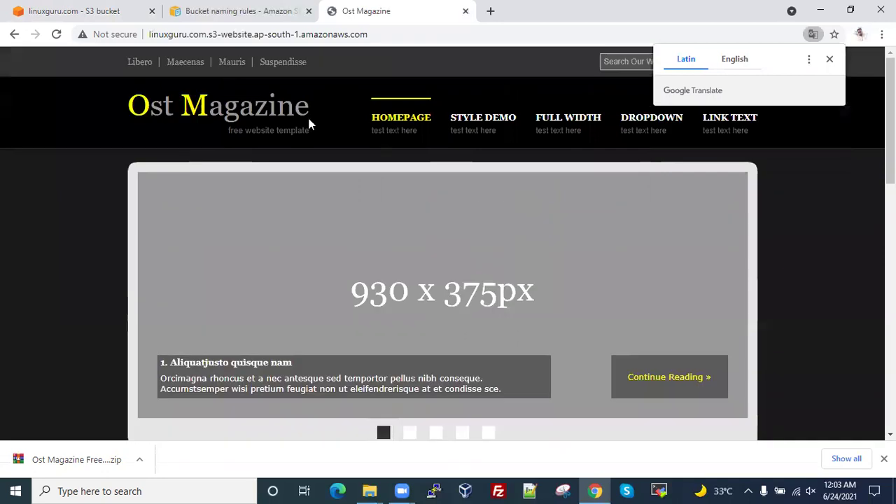
pyautogui.click(275, 11)
pyautogui.click(378, 12)
pyautogui.scroll(-10, 381, 200)
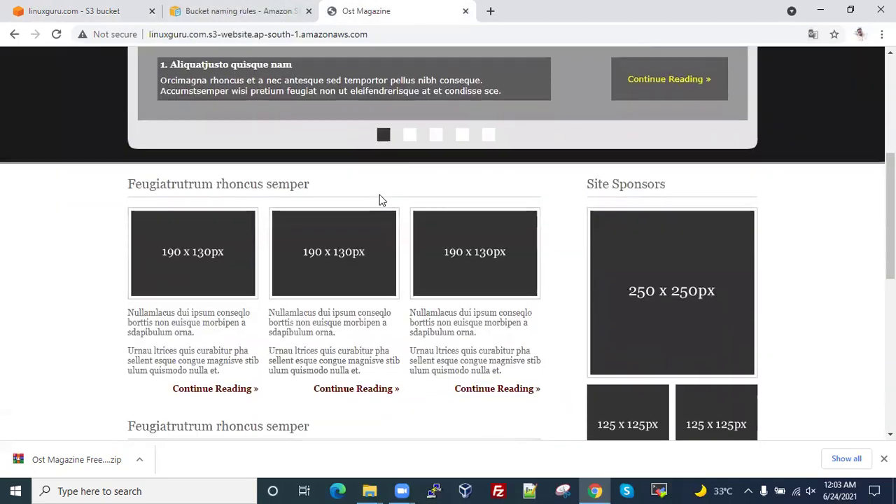
pyautogui.scroll(10, 381, 200)
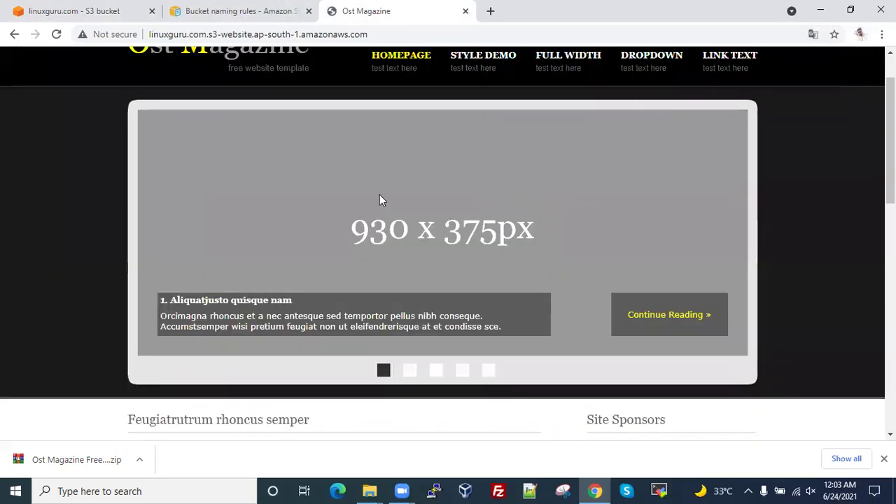
pyautogui.scroll(-9, 380, 200)
pyautogui.scroll(-1, 380, 199)
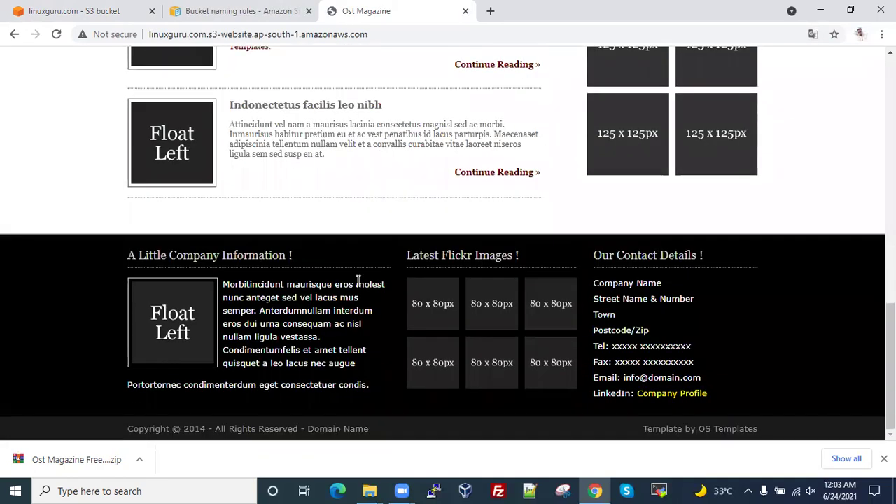
pyautogui.hotkey('ctrl', 'w')
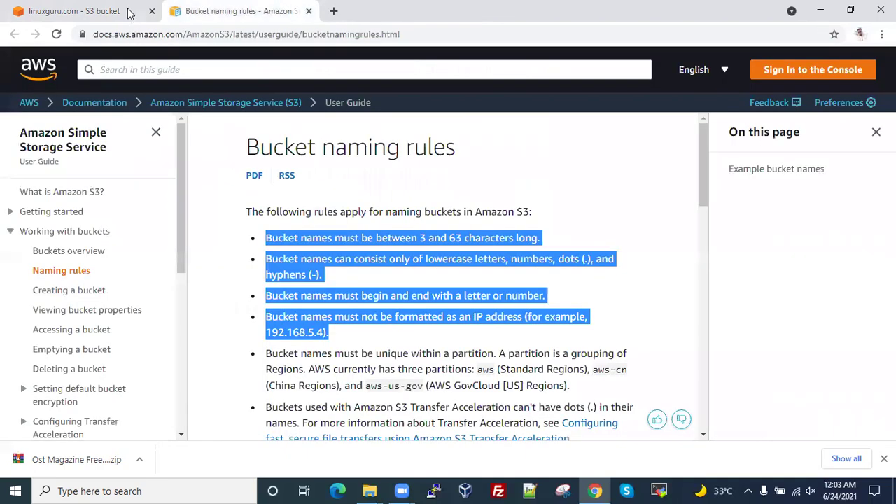
# - Close the Make public status summary to return to the linuxguru.com Objects list
pyautogui.click(84, 10)
pyautogui.scroll(-1, 323, 283)
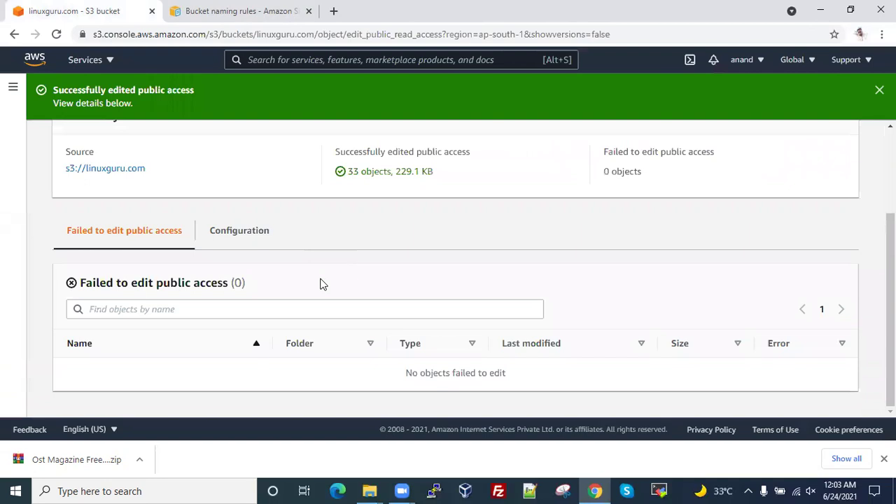
pyautogui.scroll(3, 323, 284)
pyautogui.click(830, 145)
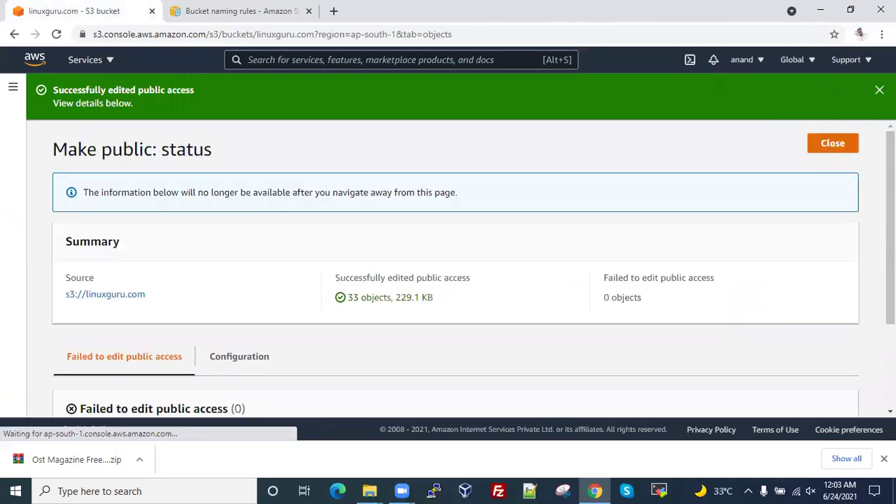
pyautogui.scroll(-2, 16, 351)
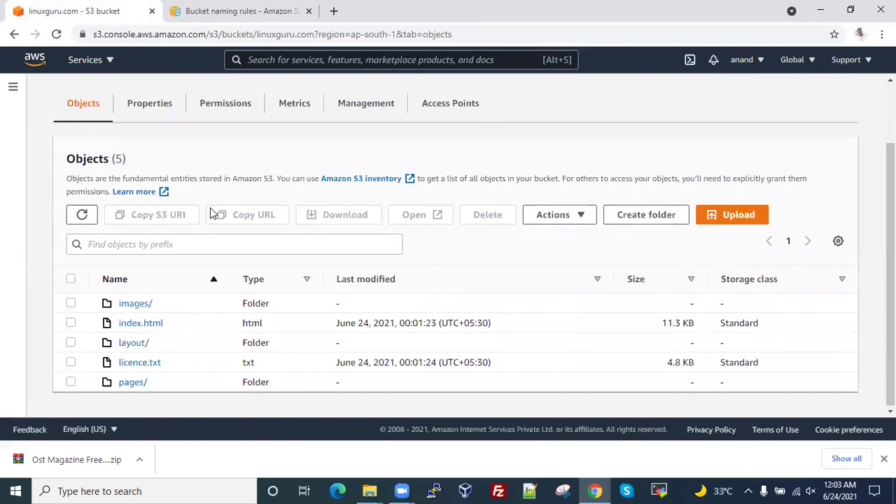
pyautogui.scroll(1, 164, 119)
pyautogui.scroll(-1, 86, 341)
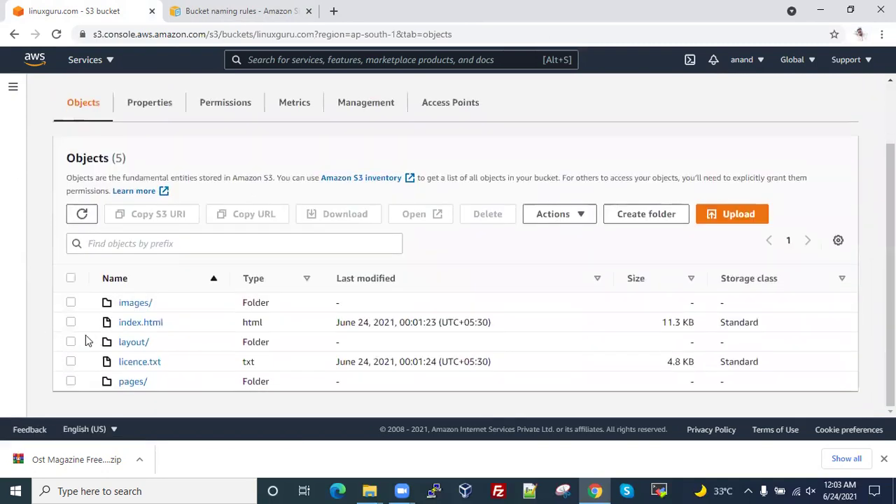
# - Tick images/, index.html, layout/ and licence.txt in the object list
pyautogui.click(71, 302)
pyautogui.click(71, 323)
pyautogui.click(71, 342)
pyautogui.click(71, 362)
# - Permanently delete all 33 objects (229.1 KB) from linuxguru.com, confirming with 'permanently delete'
pyautogui.click(71, 381)
pyautogui.scroll(1, 449, 235)
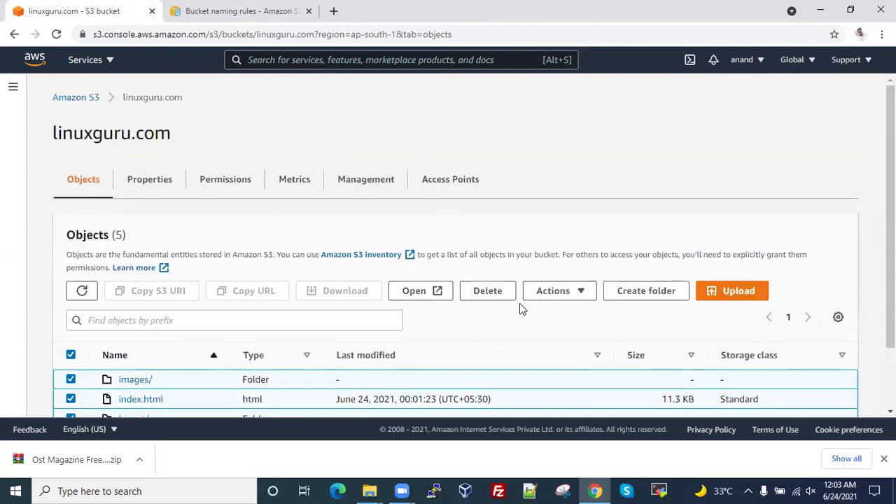
pyautogui.click(488, 292)
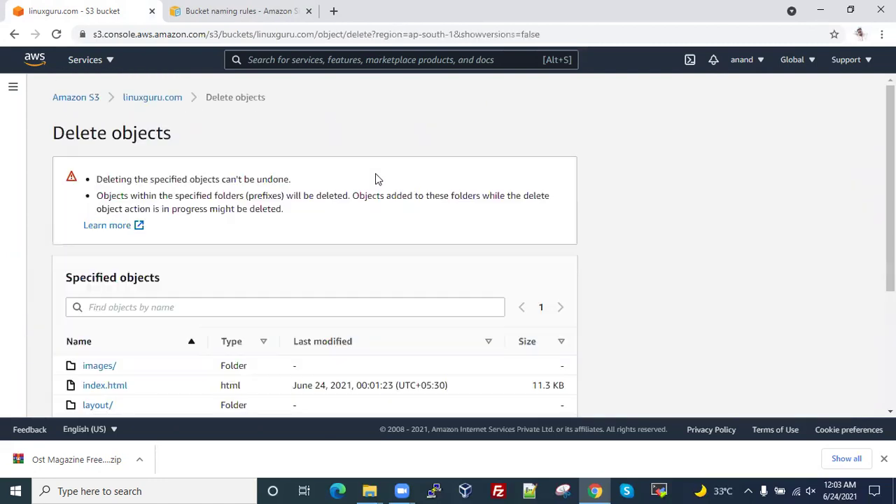
pyautogui.scroll(-1, 375, 180)
pyautogui.scroll(-2, 377, 181)
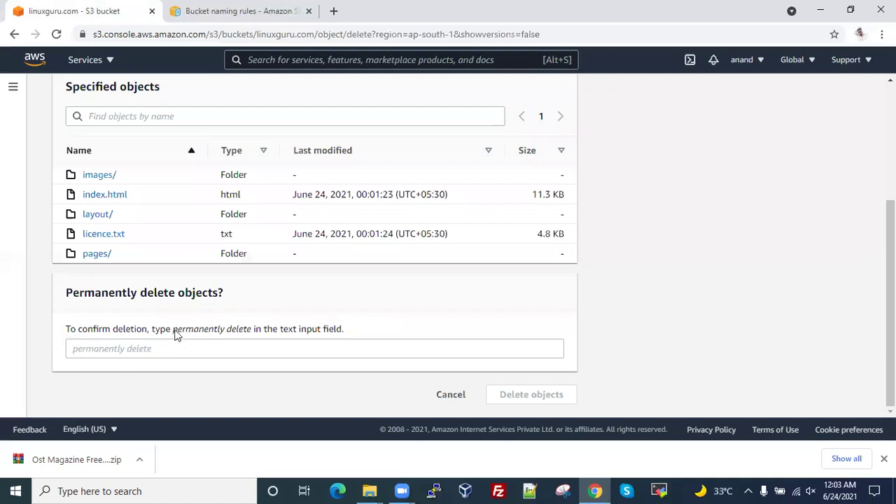
pyautogui.moveTo(197, 335); pyautogui.dragTo(254, 334)
pyautogui.hotkey('ctrl', 'c')
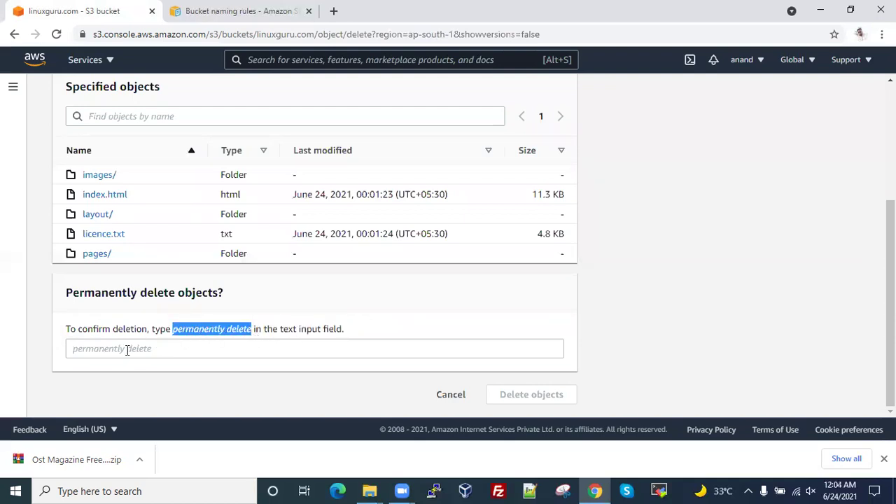
pyautogui.click(126, 350)
pyautogui.hotkey('ctrl', 'v')
pyautogui.click(505, 398)
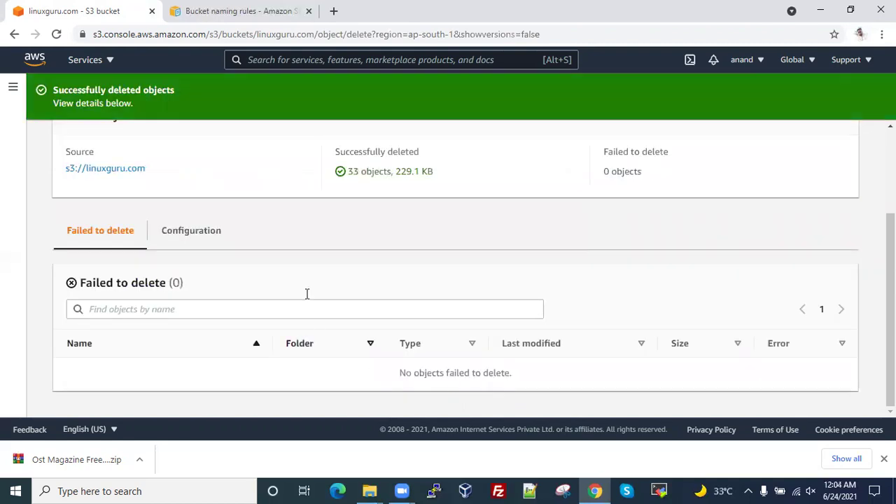
pyautogui.scroll(3, 860, 154)
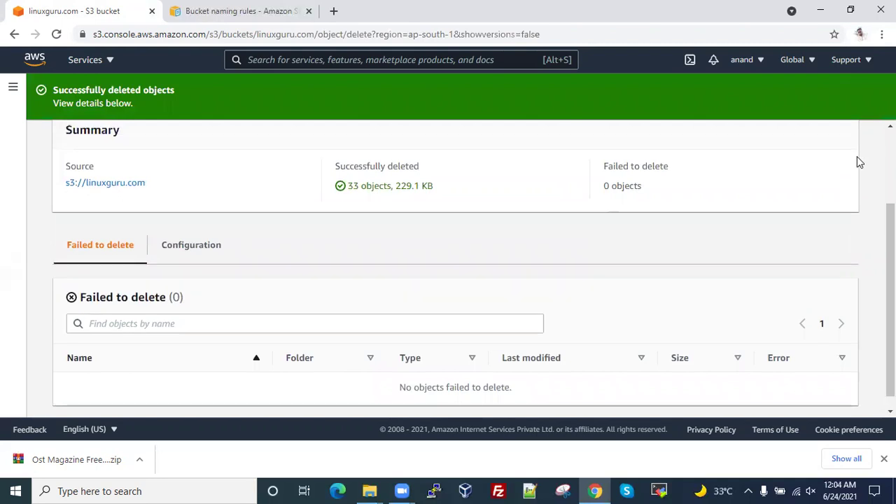
pyautogui.click(846, 145)
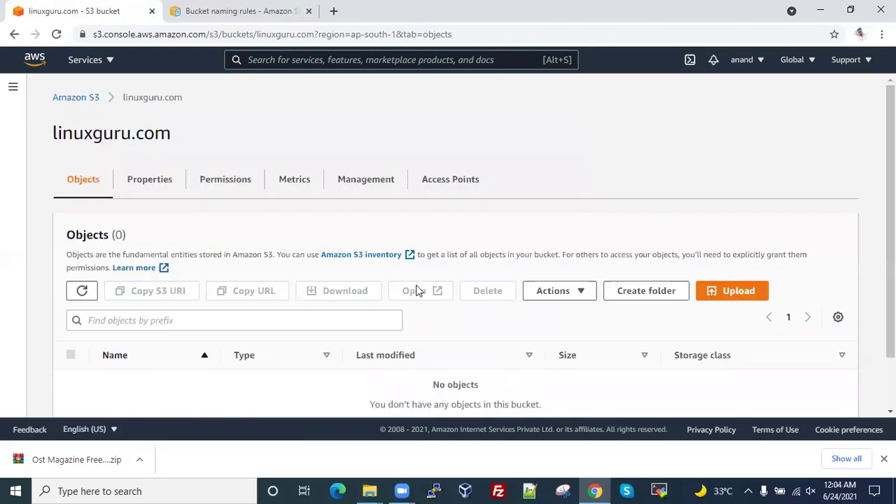
# - Check the ost-magazine folder window, then return to the browser in a new tab
pyautogui.scroll(-2, 420, 344)
pyautogui.scroll(2, 136, 140)
pyautogui.scroll(-2, 399, 378)
pyautogui.click(383, 488)
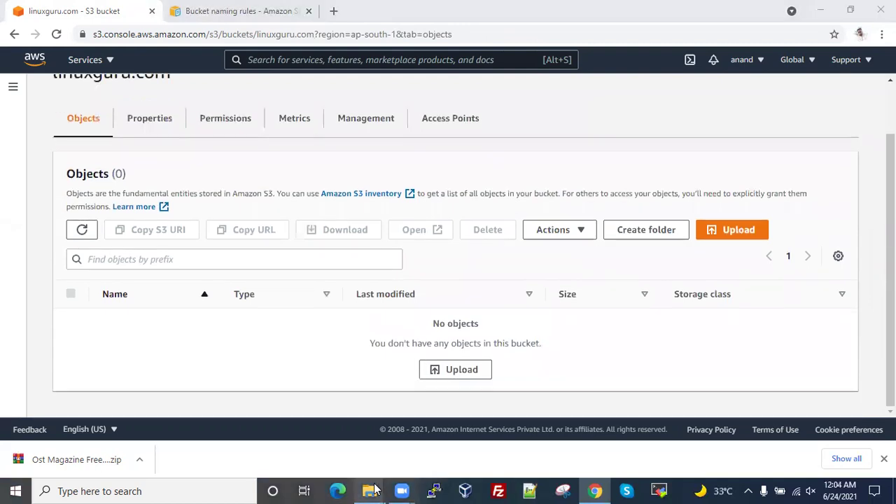
pyautogui.click(427, 455)
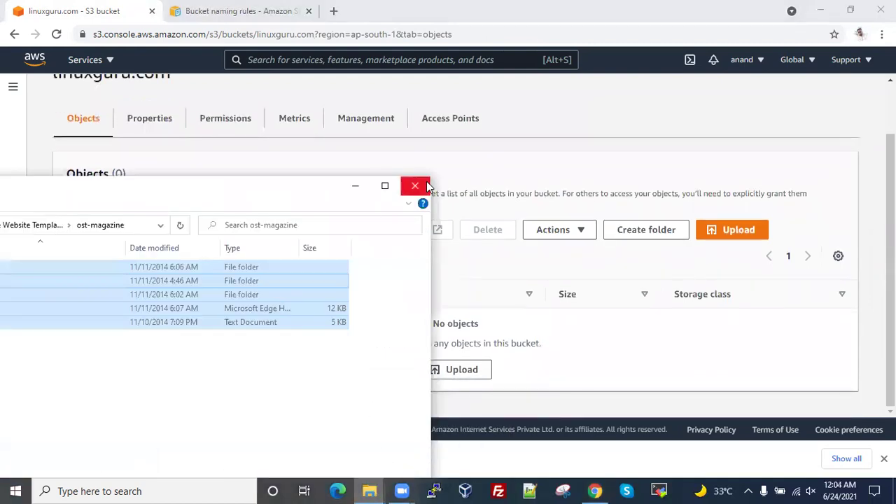
pyautogui.click(595, 490)
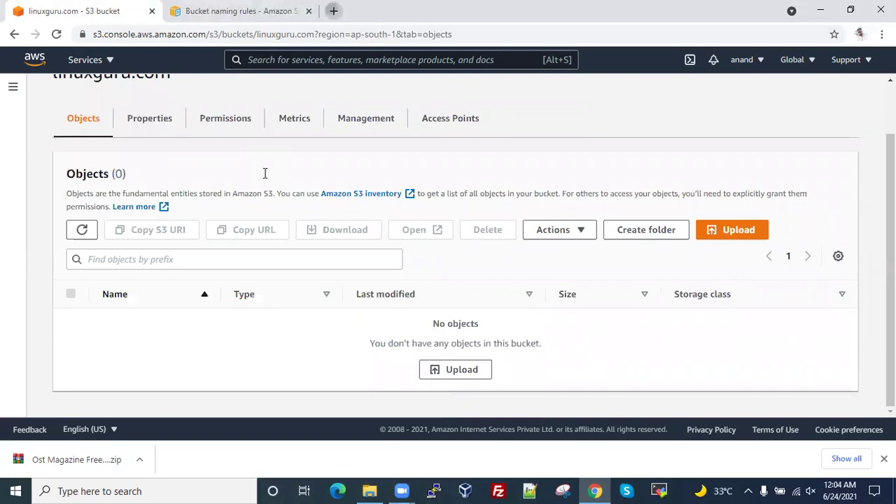
pyautogui.hotkey('ctrl', 't')
# - From the free-css.com templates bookmark, open DevFolio and save devfolio.zip (857 KB) to the Desktop
pyautogui.click(815, 55)
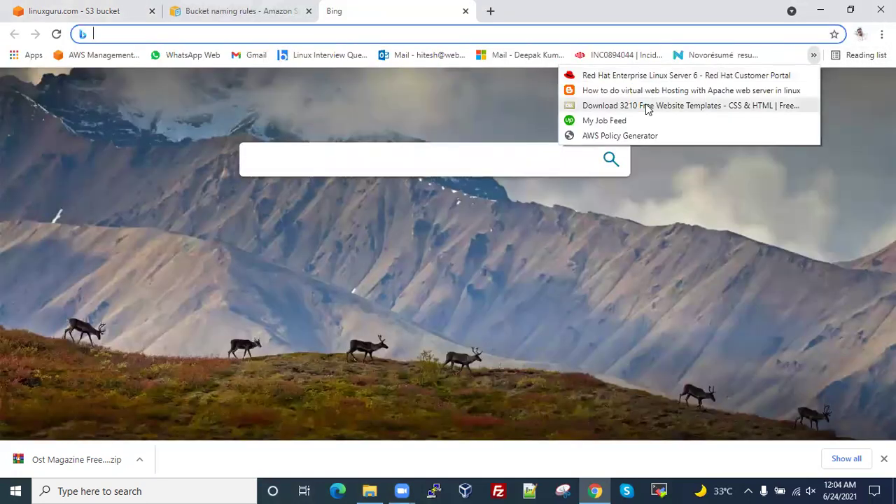
pyautogui.click(648, 107)
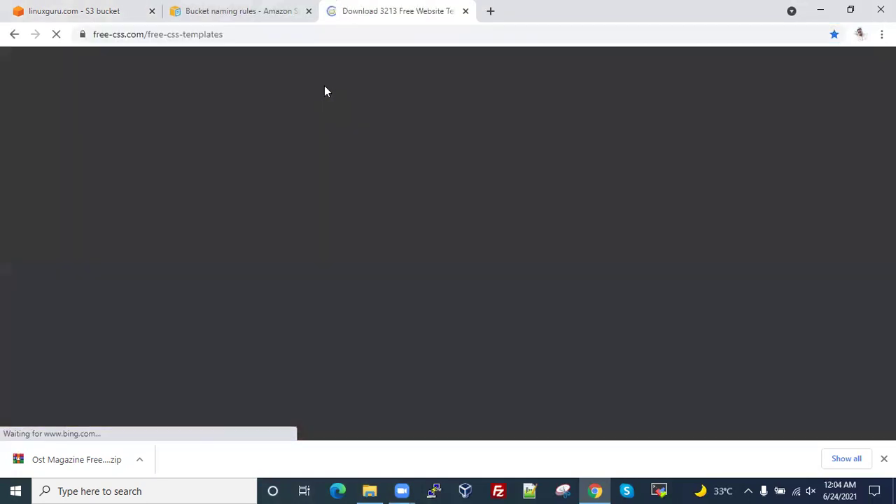
pyautogui.scroll(-6, 344, 294)
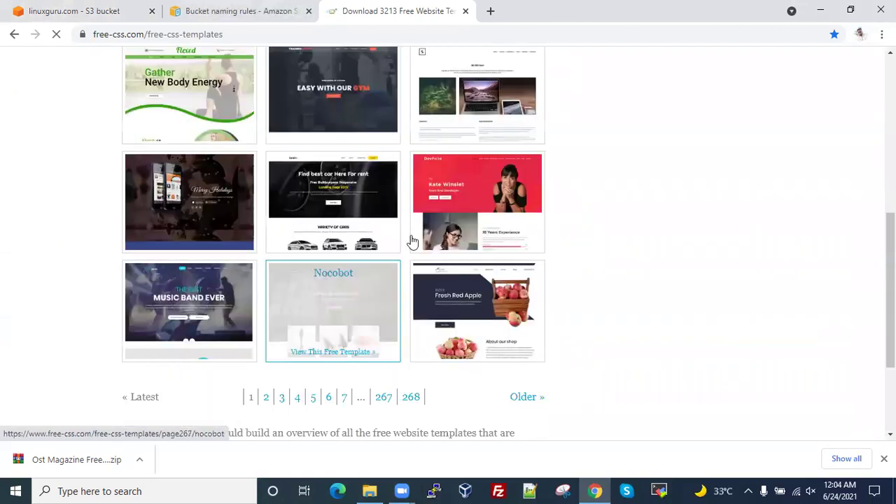
pyautogui.click(453, 194)
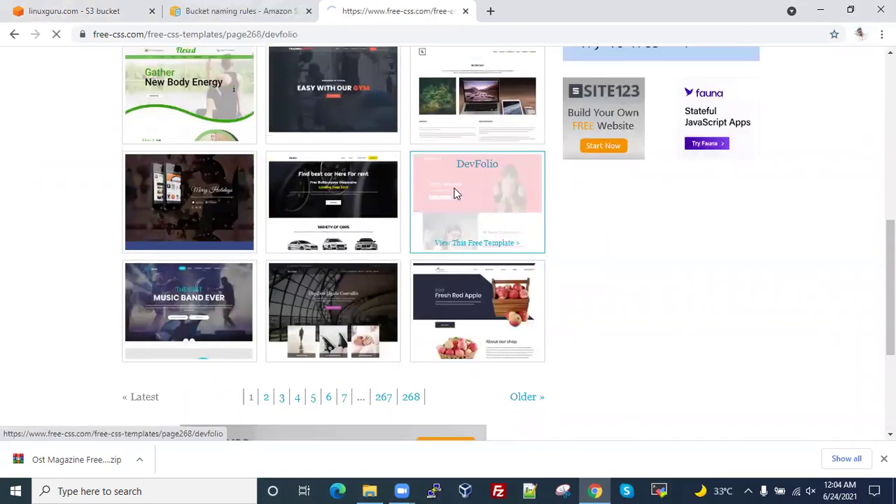
pyautogui.scroll(-3, 455, 210)
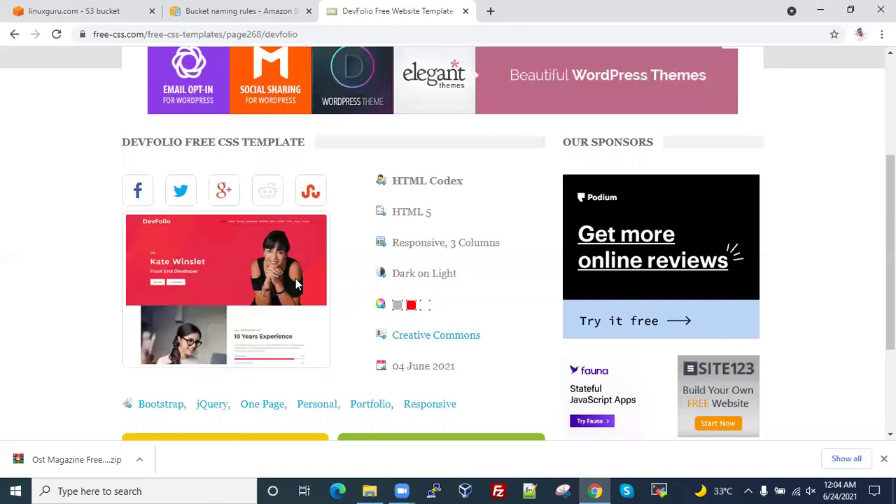
pyautogui.scroll(-1, 254, 250)
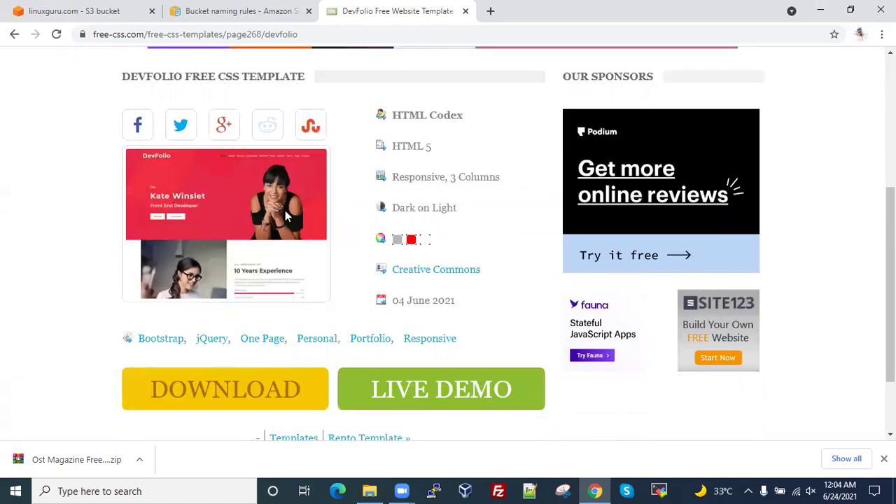
pyautogui.rightClick(210, 390)
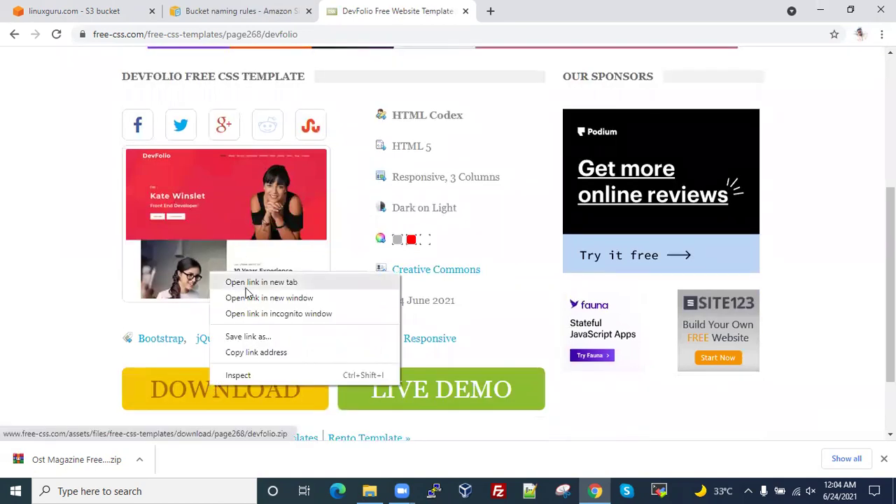
pyautogui.click(247, 282)
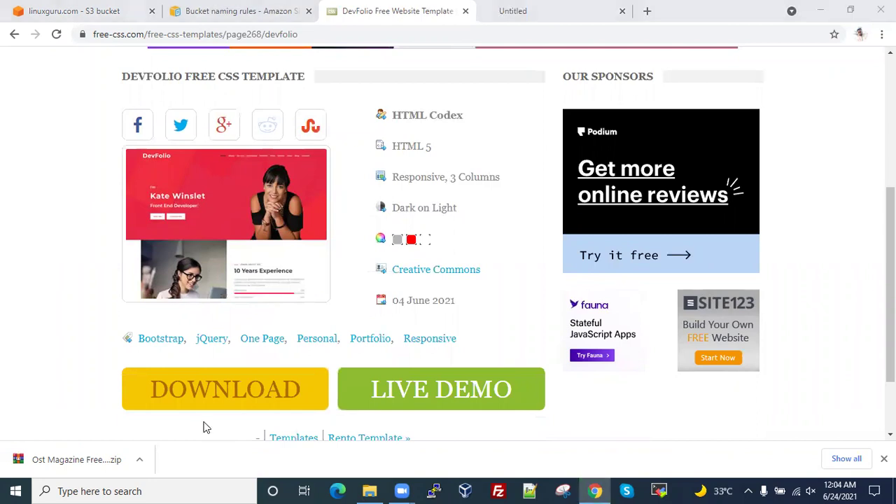
pyautogui.click(336, 293)
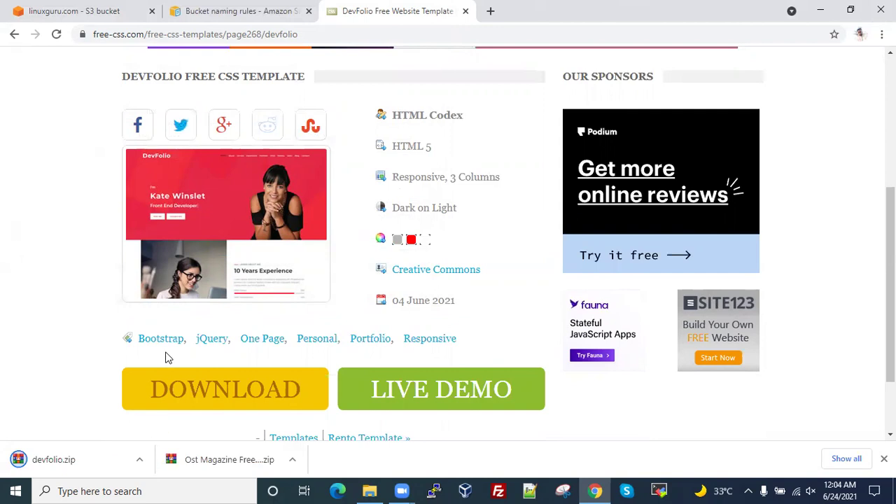
# - Show the downloaded devfolio.zip in its folder and extract it to a devfolio folder
pyautogui.click(139, 461)
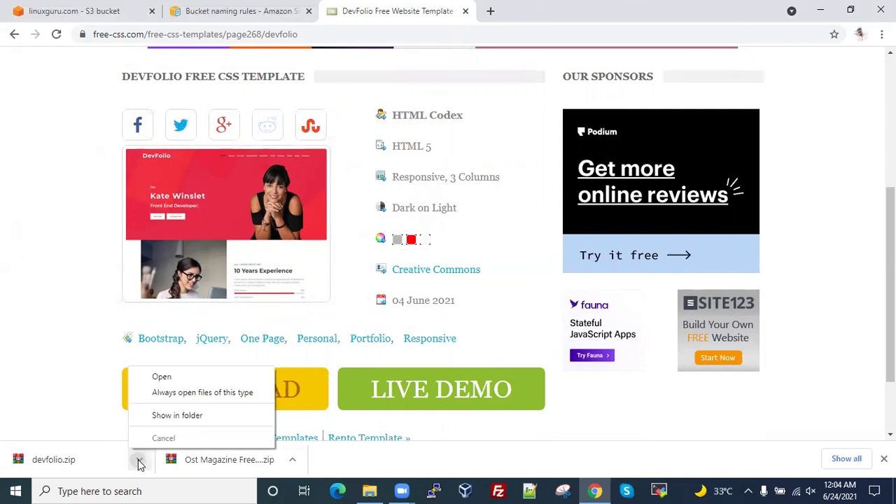
pyautogui.click(163, 418)
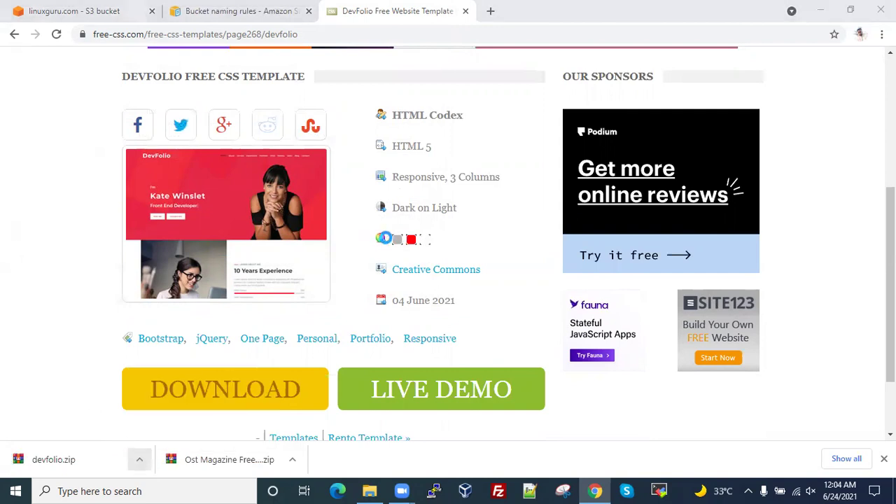
pyautogui.rightClick(191, 405)
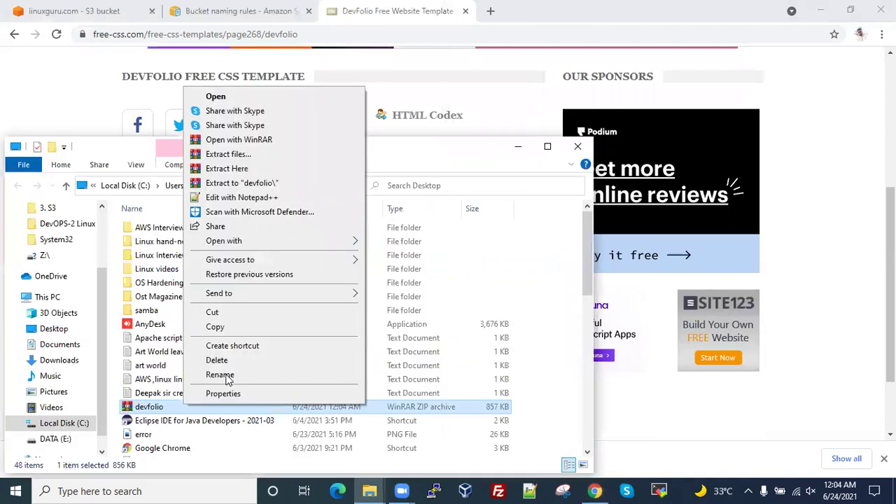
pyautogui.click(260, 183)
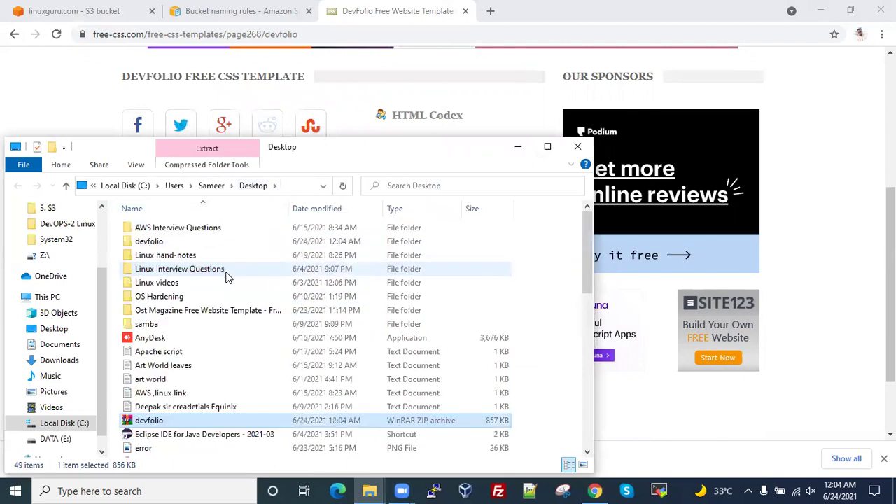
# - Select all nine files in devfolio\developer-portfolio-template, then return to the linuxguru.com bucket tab
pyautogui.click(164, 245)
pyautogui.doubleClick(164, 245)
pyautogui.doubleClick(164, 230)
pyautogui.hotkey('ctrl', 'a')
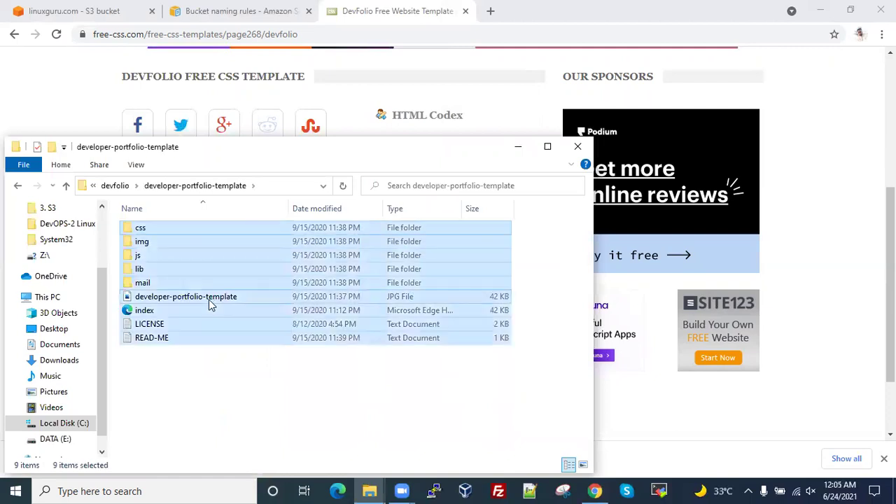
pyautogui.click(593, 491)
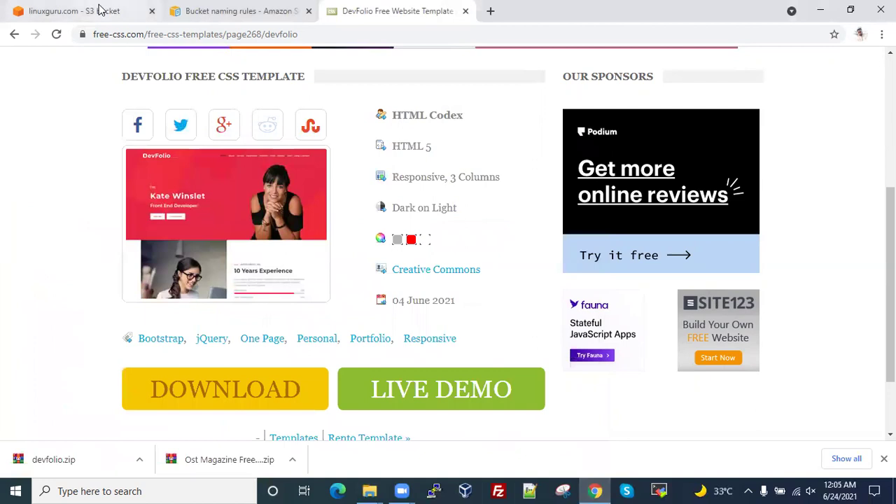
pyautogui.click(98, 9)
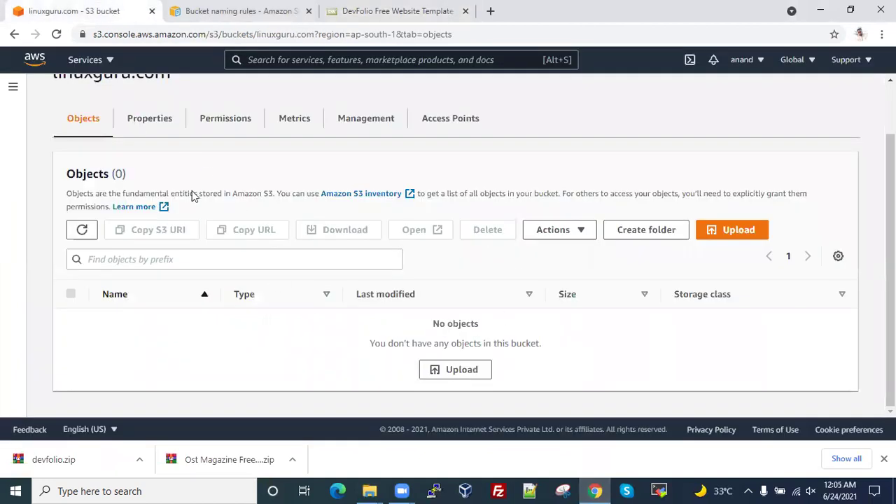
# - Snap the template folder beside the S3 page and drag all its files onto the bucket
pyautogui.scroll(2, 136, 156)
pyautogui.scroll(-2, 346, 234)
pyautogui.click(370, 491)
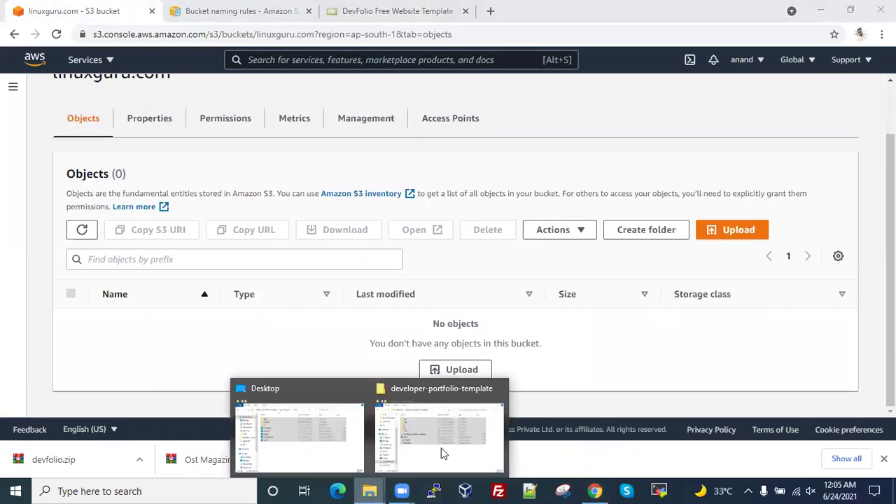
pyautogui.click(448, 448)
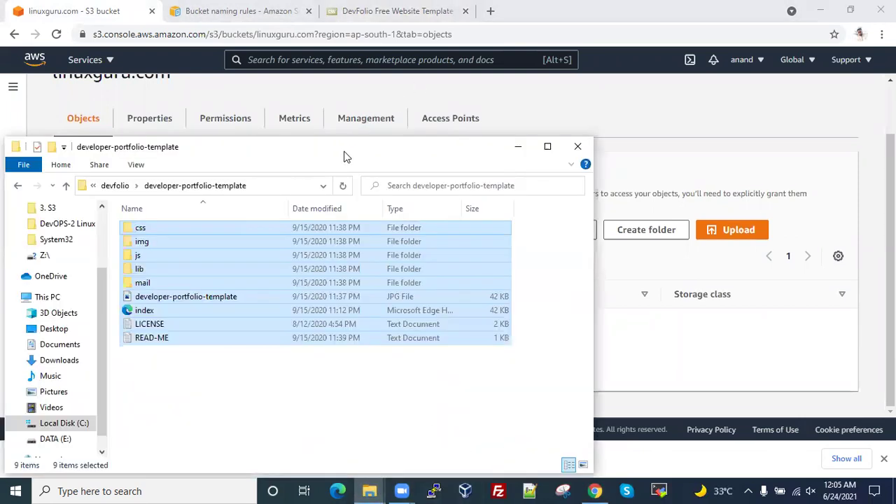
pyautogui.moveTo(344, 156); pyautogui.dragTo(891, 268)
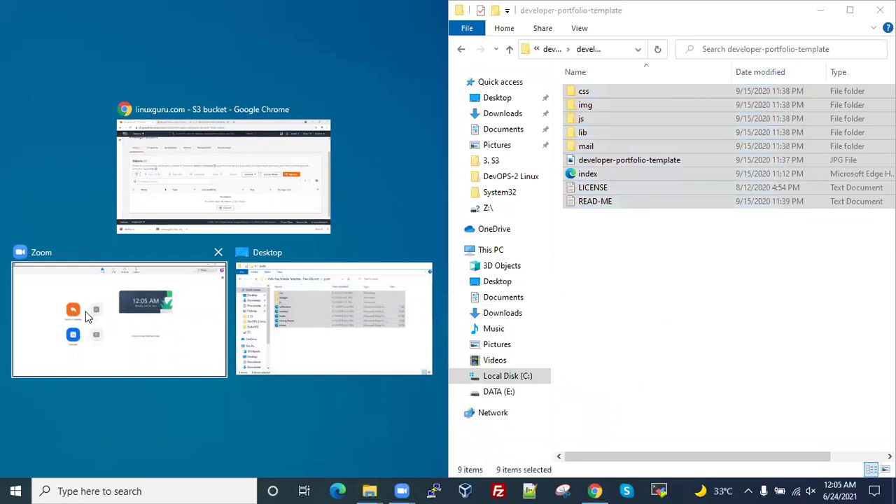
pyautogui.click(240, 188)
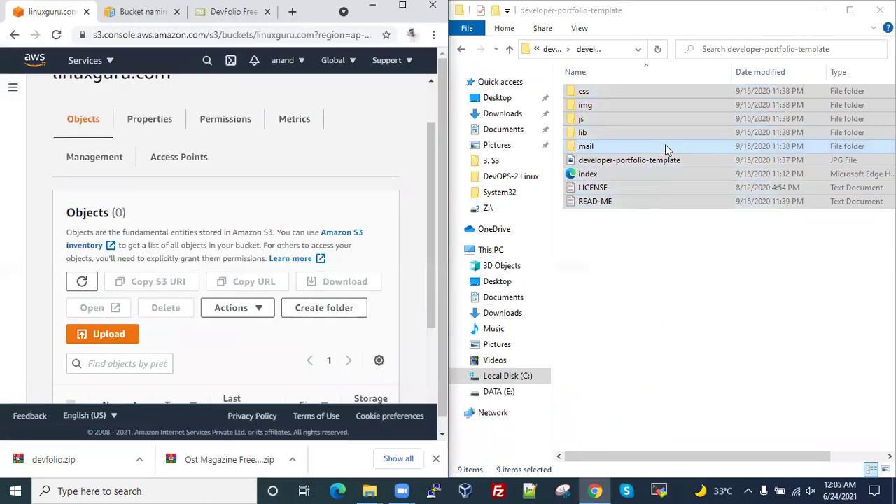
pyautogui.scroll(-2, 219, 294)
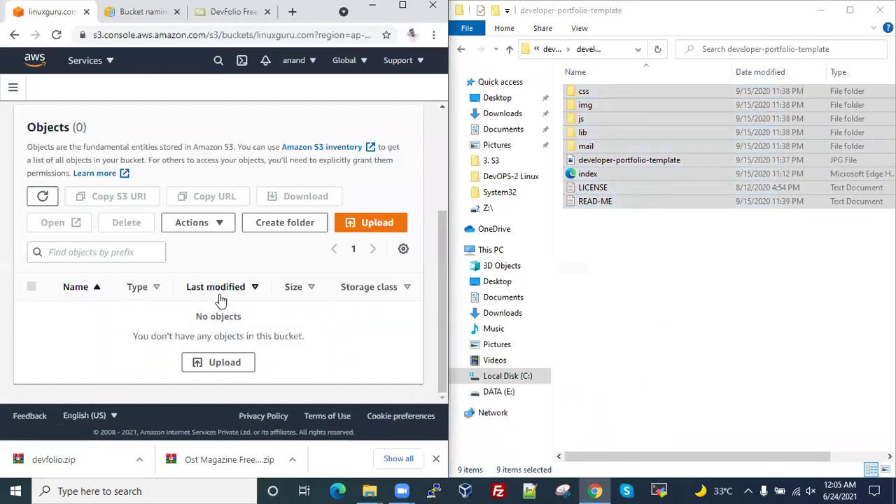
pyautogui.moveTo(668, 149); pyautogui.dragTo(314, 369)
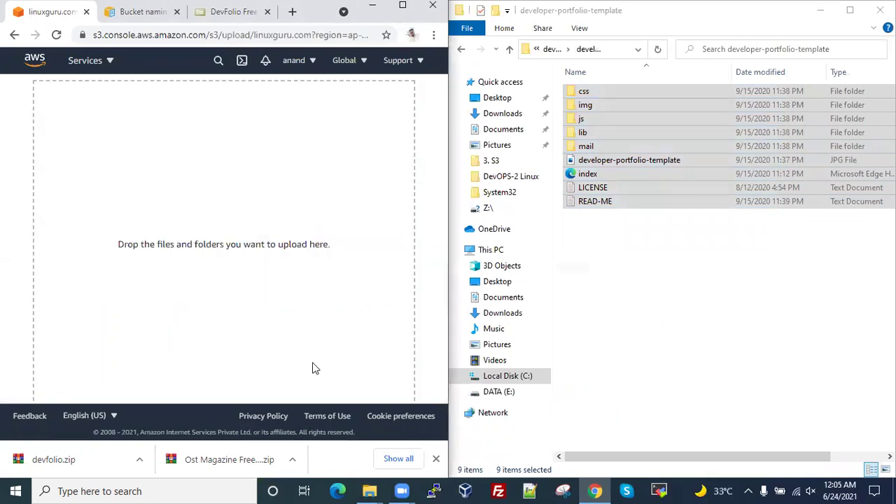
# - Close the folder window, maximise Chrome, and select all 60 queued files for upload
pyautogui.click(881, 10)
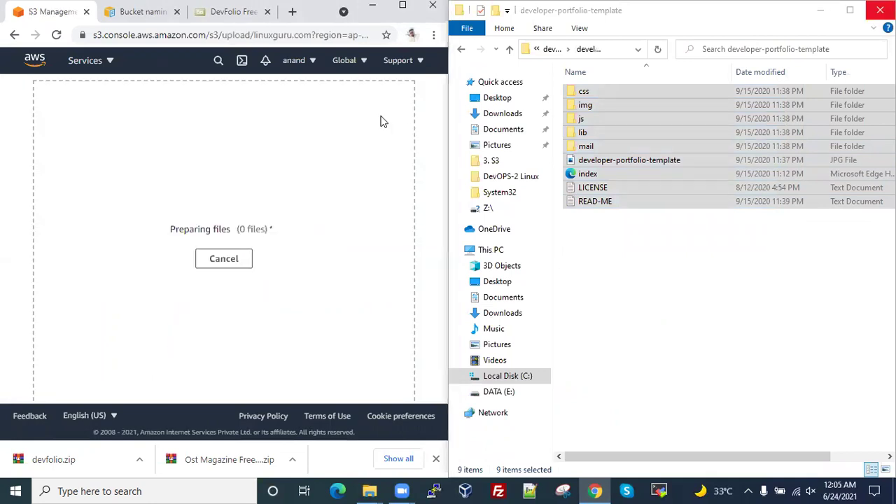
pyautogui.click(403, 5)
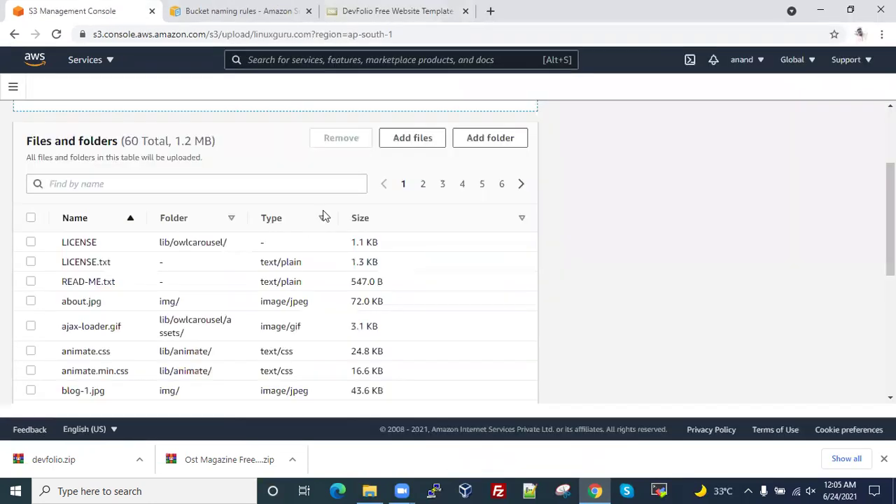
pyautogui.scroll(-1, 403, 264)
pyautogui.scroll(5, 403, 264)
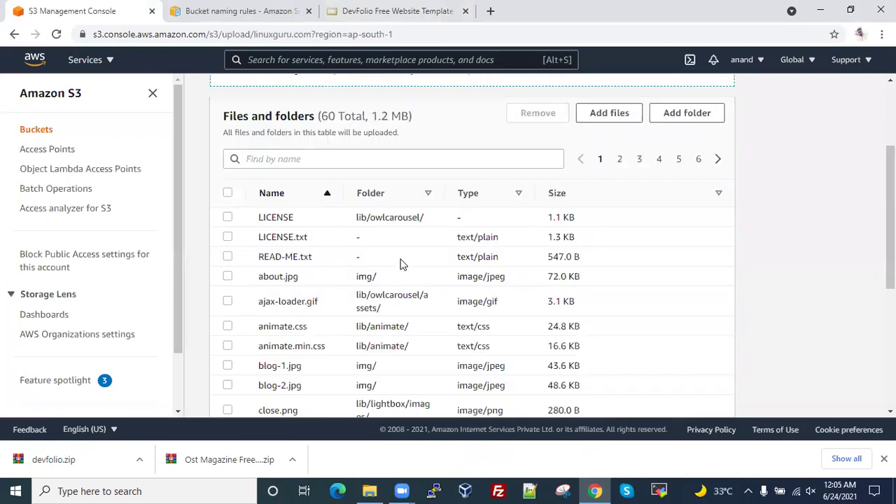
pyautogui.click(227, 265)
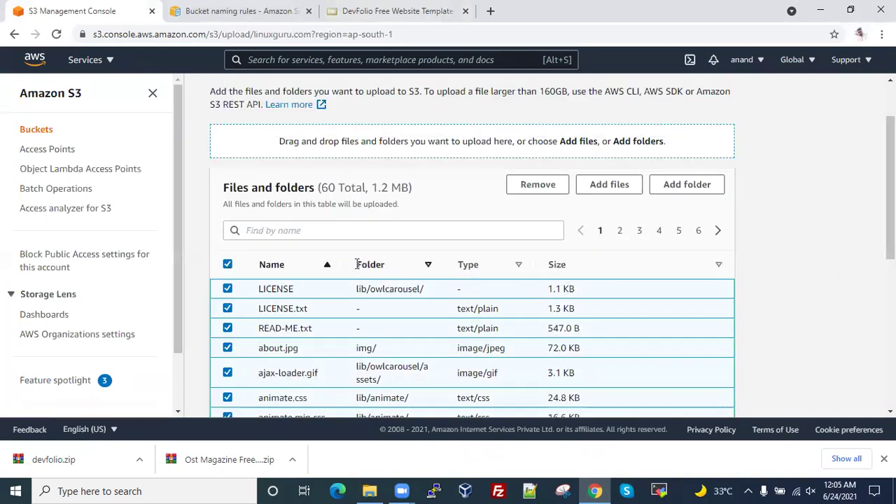
pyautogui.scroll(2, 356, 262)
pyautogui.scroll(-7, 355, 264)
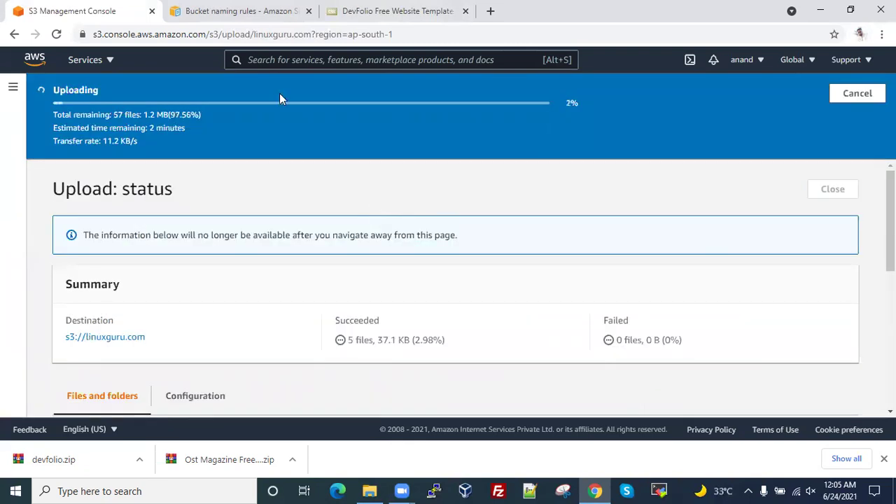
# - Close the bucket naming rules tab, let all 60 files upload, and return to linuxguru.com's 9 objects
pyautogui.hotkey('ctrl', 'shift', 'Tab')
pyautogui.hotkey('ctrl', 'shift', 'Tab')
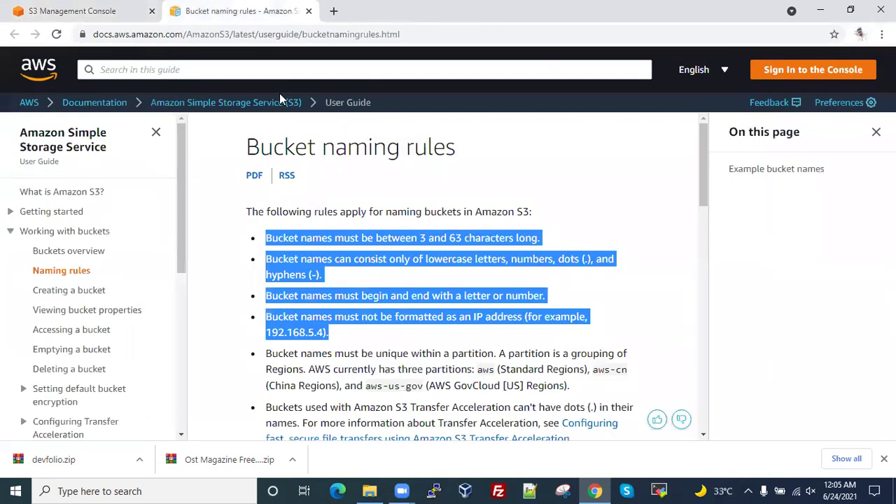
pyautogui.hotkey('ctrl', 'w')
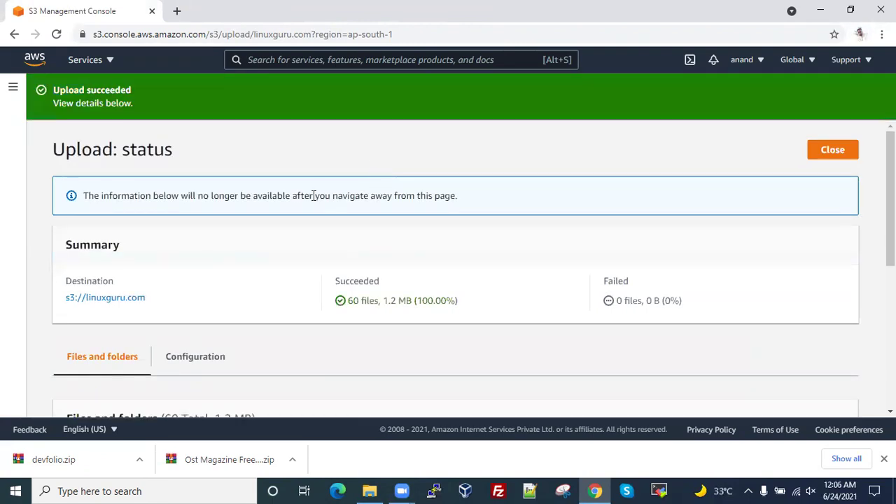
pyautogui.scroll(-4, 314, 201)
pyautogui.scroll(4, 386, 178)
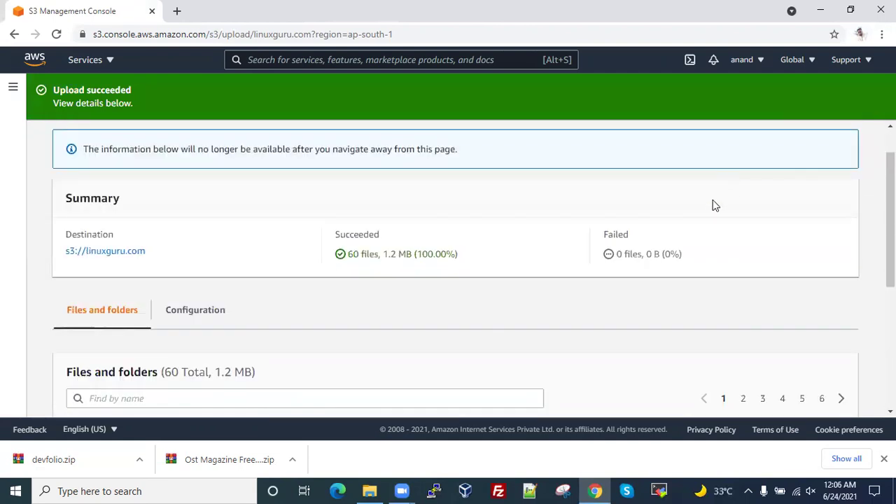
pyautogui.scroll(1, 742, 196)
pyautogui.click(832, 150)
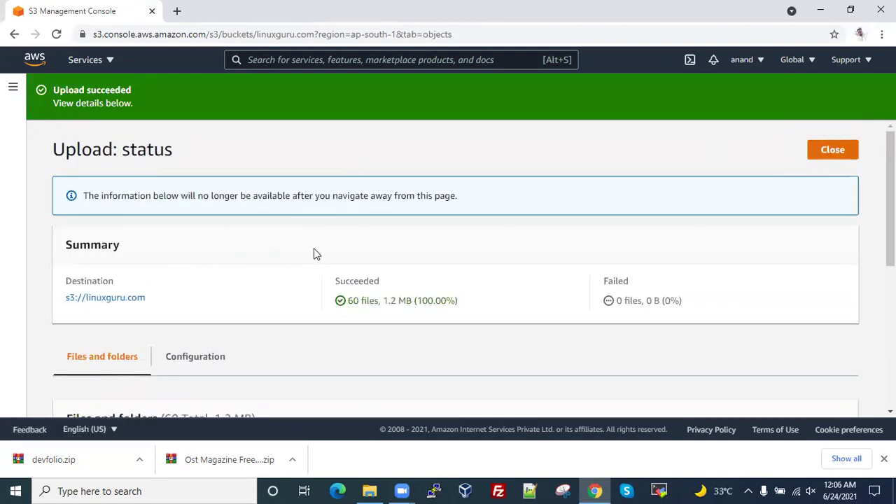
pyautogui.scroll(-2, 316, 234)
pyautogui.scroll(2, 317, 234)
# - Copy the Bucket website endpoint from Static website hosting on linuxguru.com's Properties tab
pyautogui.click(160, 179)
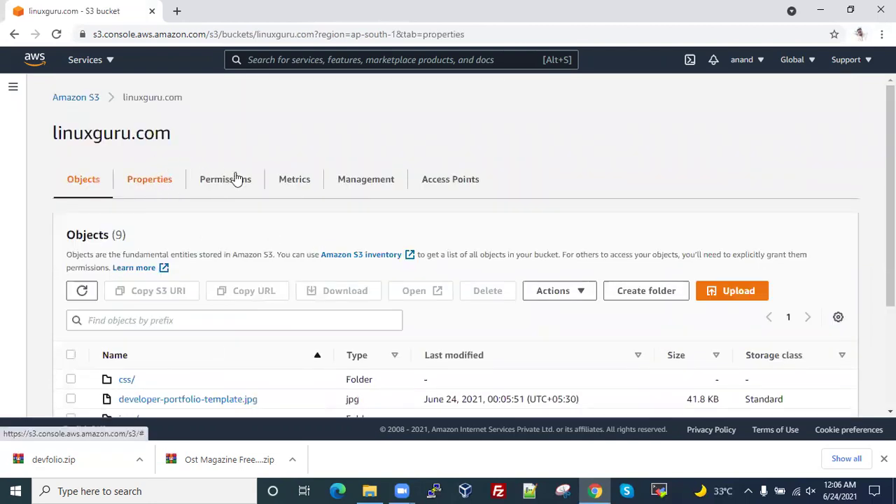
pyautogui.scroll(-12, 212, 235)
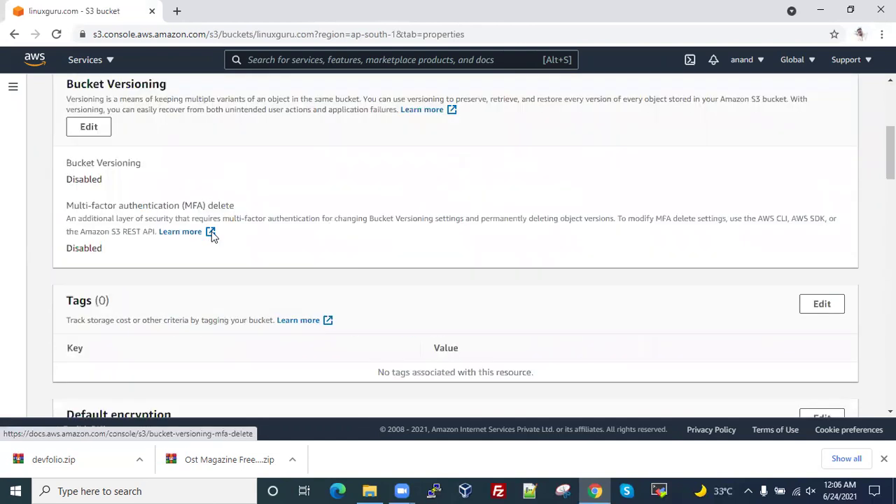
pyautogui.scroll(-6, 212, 236)
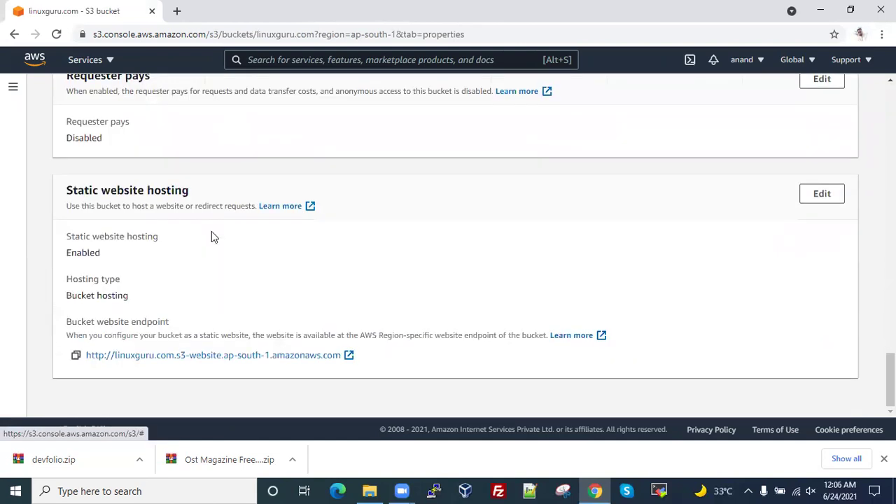
pyautogui.click(76, 356)
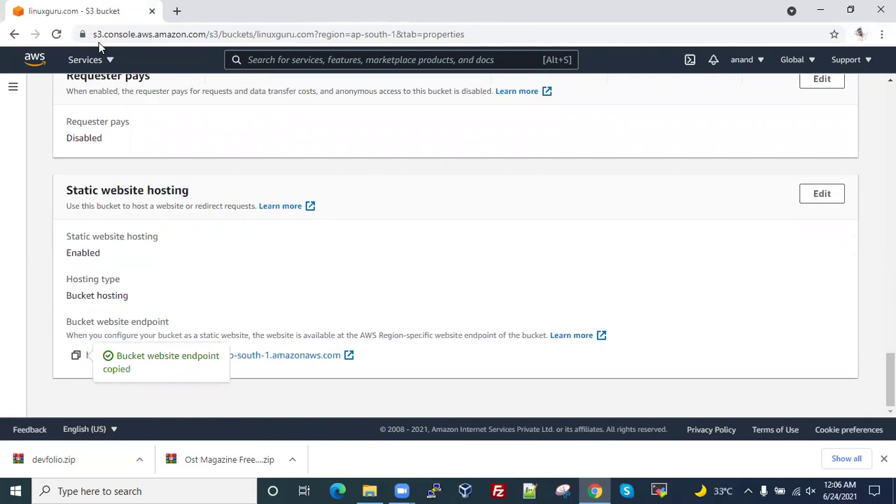
# - Load the copied endpoint in a new tab, getting 403 Forbidden, then return to the bucket properties
pyautogui.click(177, 12)
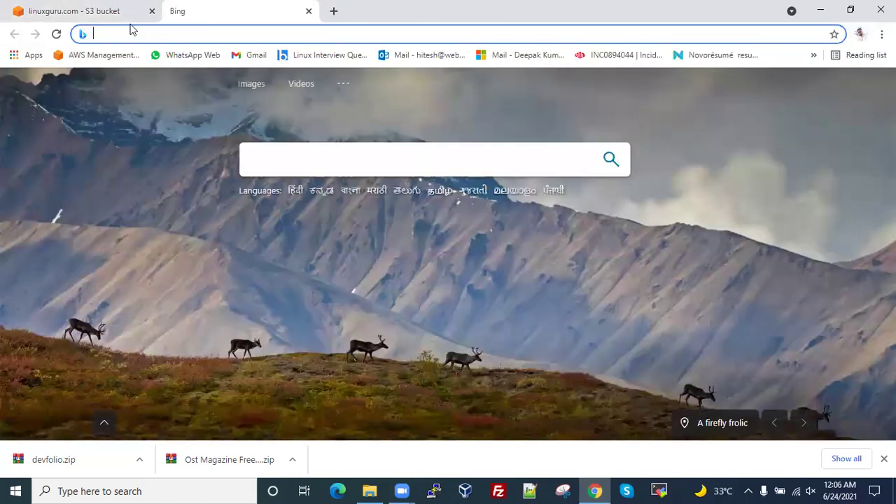
pyautogui.hotkey('ctrl', 'v')
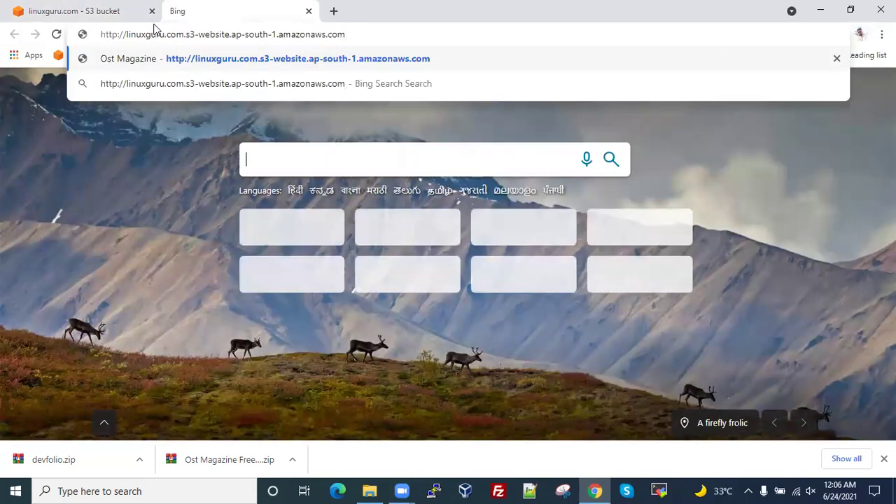
pyautogui.press('Return')
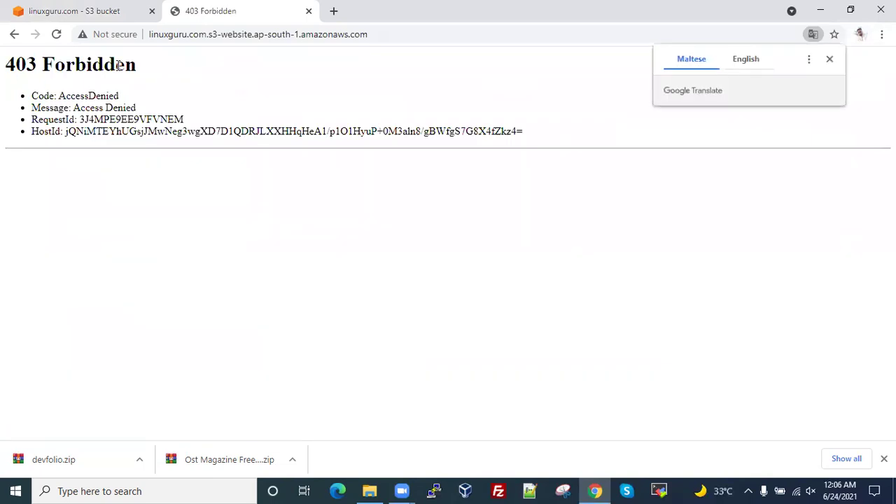
pyautogui.click(108, 11)
pyautogui.scroll(4, 256, 257)
pyautogui.scroll(15, 256, 257)
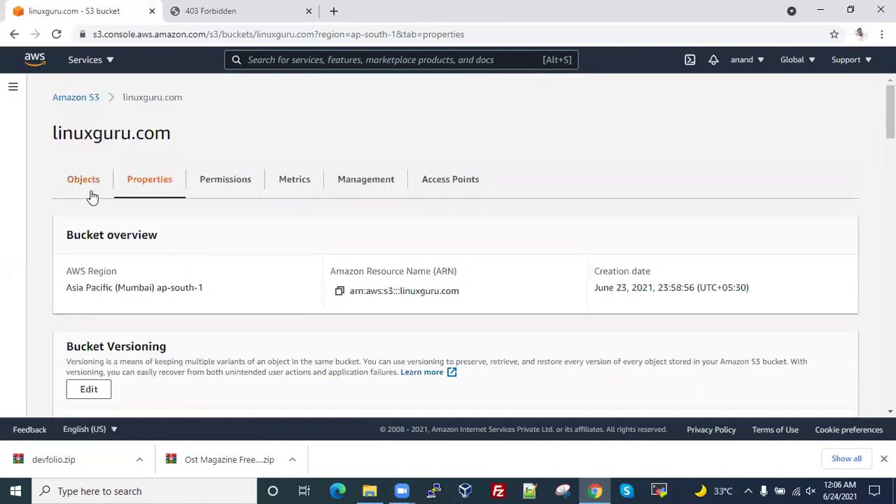
# - Select all nine linuxguru.com objects and apply Actions > Make public, confirming the public-access warning
pyautogui.click(87, 191)
pyautogui.scroll(-2, 194, 296)
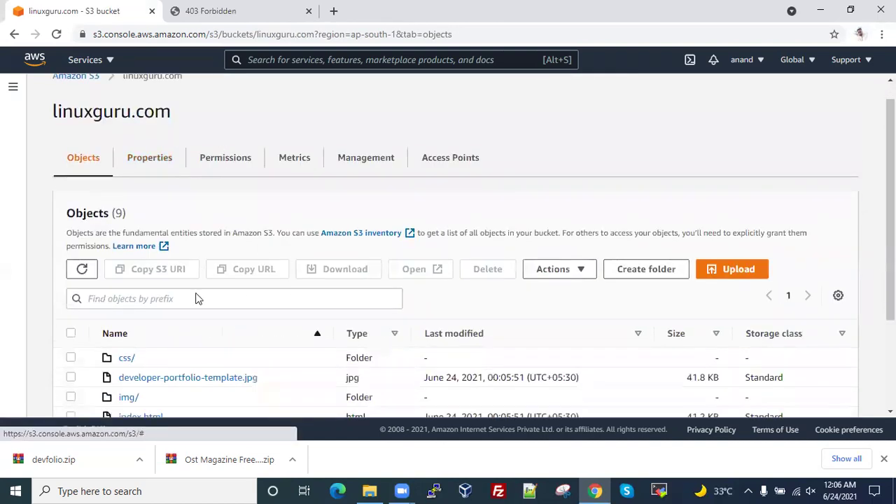
pyautogui.click(70, 244)
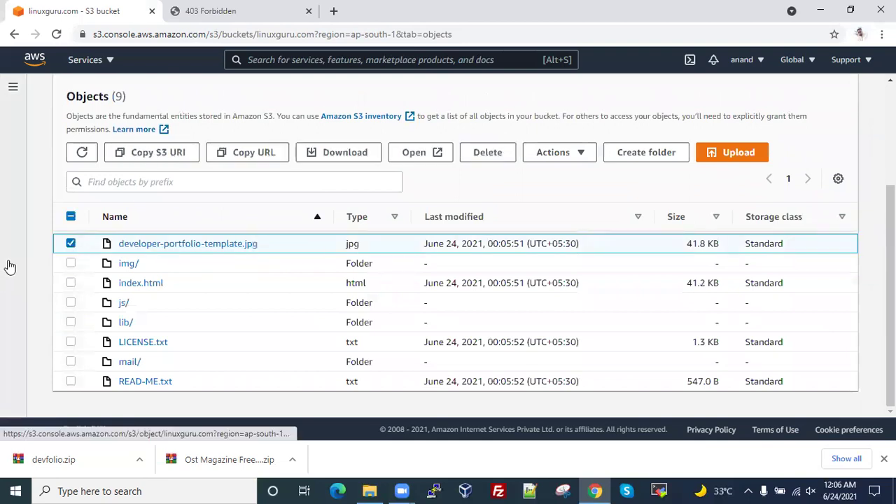
pyautogui.click(70, 216)
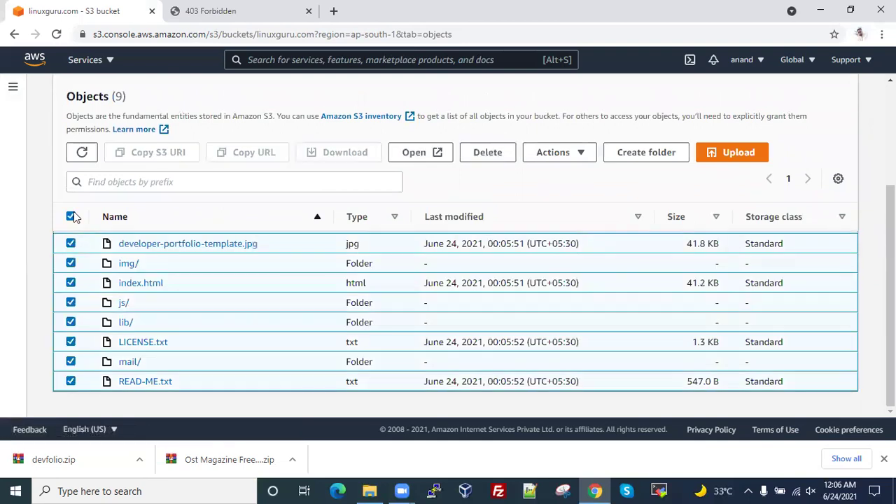
pyautogui.click(580, 155)
pyautogui.scroll(-1, 556, 334)
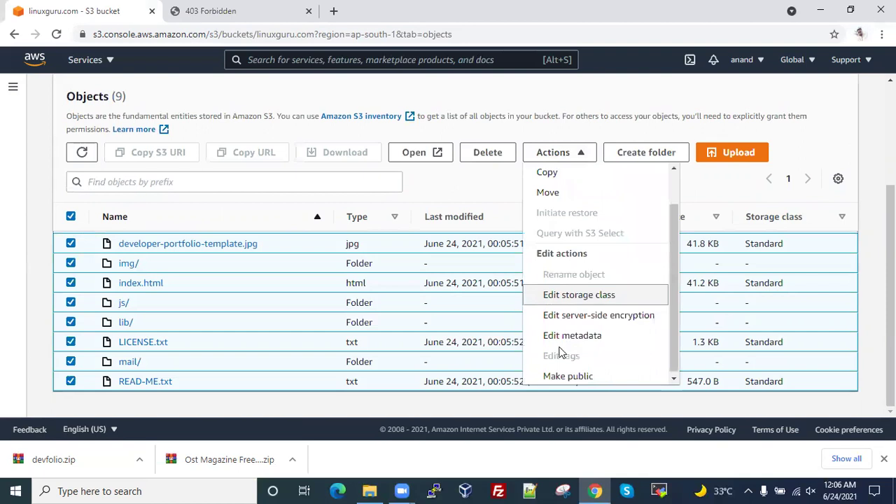
pyautogui.click(556, 376)
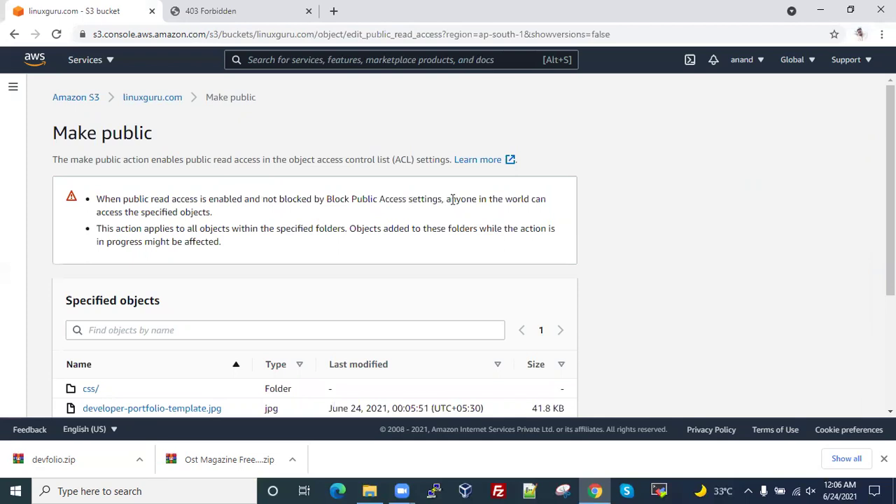
pyautogui.moveTo(456, 200); pyautogui.dragTo(552, 213)
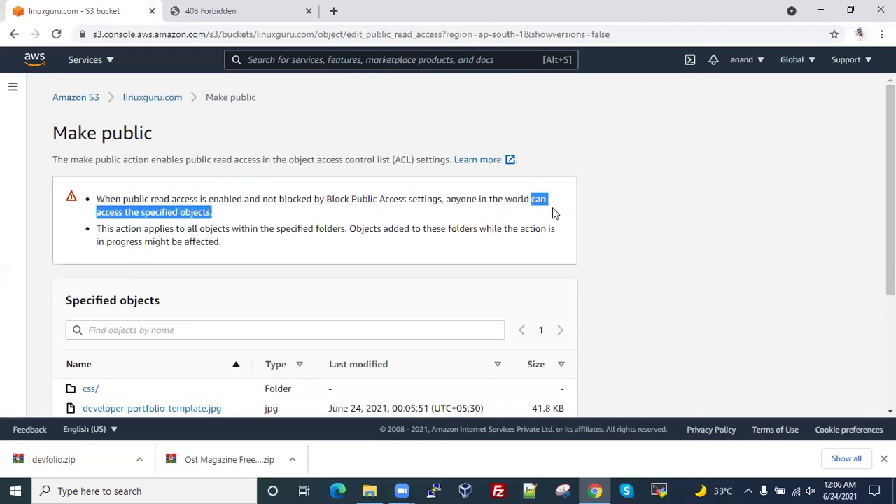
pyautogui.scroll(-3, 300, 262)
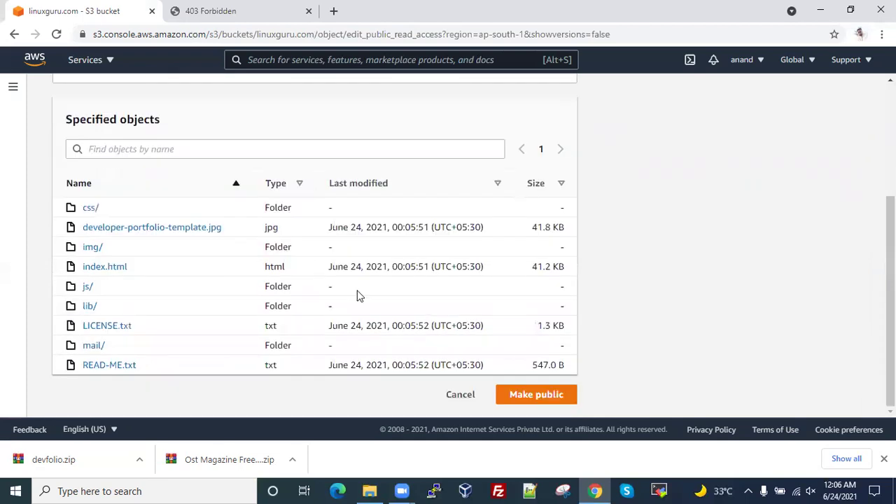
pyautogui.click(522, 397)
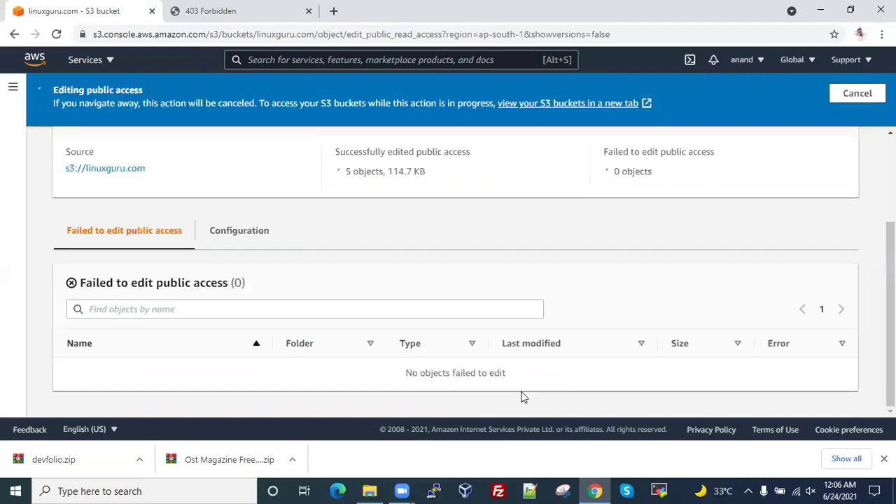
pyautogui.hotkey('ctrl', 'Tab')
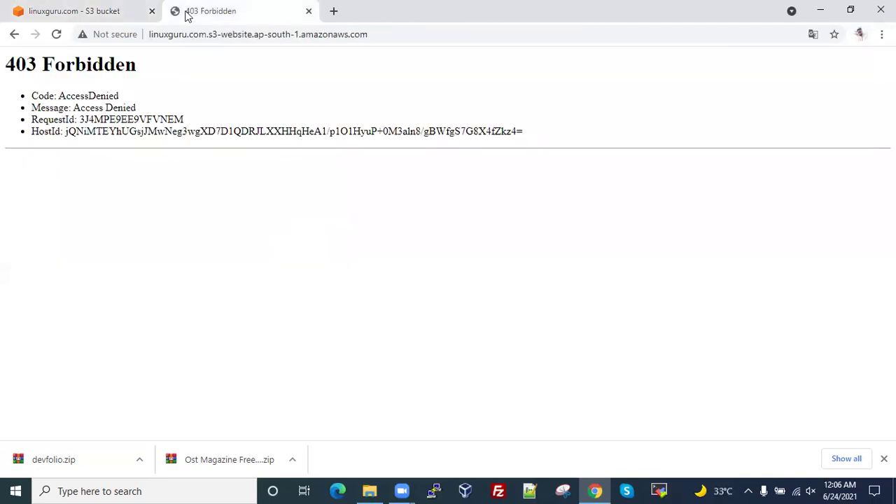
# - Reload the endpoint tab so DevFolio replaces the 403, then scroll through every section and back up
pyautogui.click(55, 37)
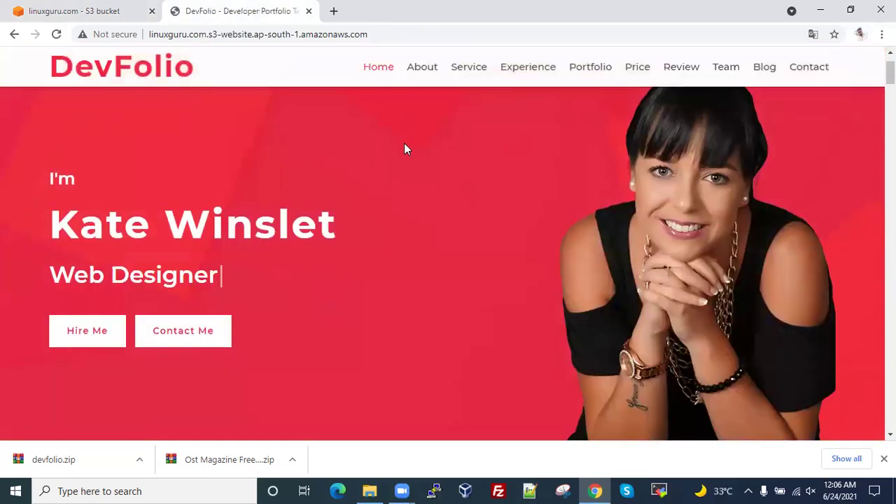
pyautogui.scroll(1, 404, 143)
pyautogui.scroll(-1, 404, 143)
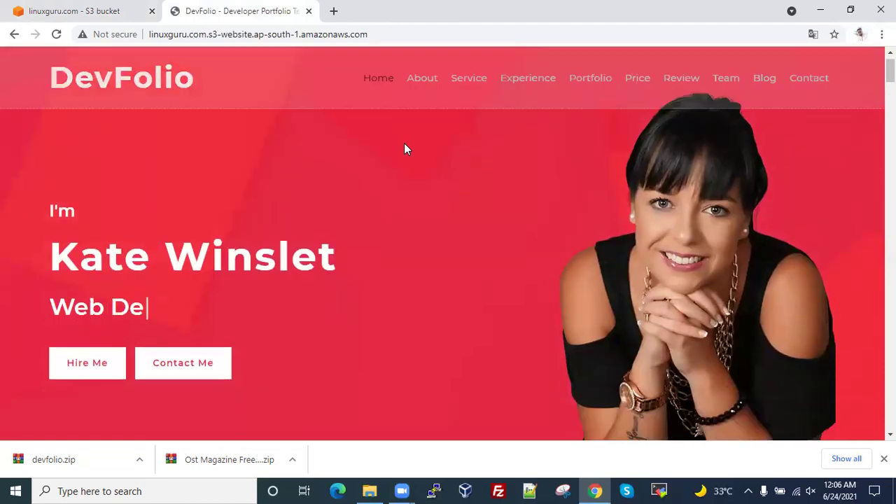
pyautogui.scroll(-5, 404, 149)
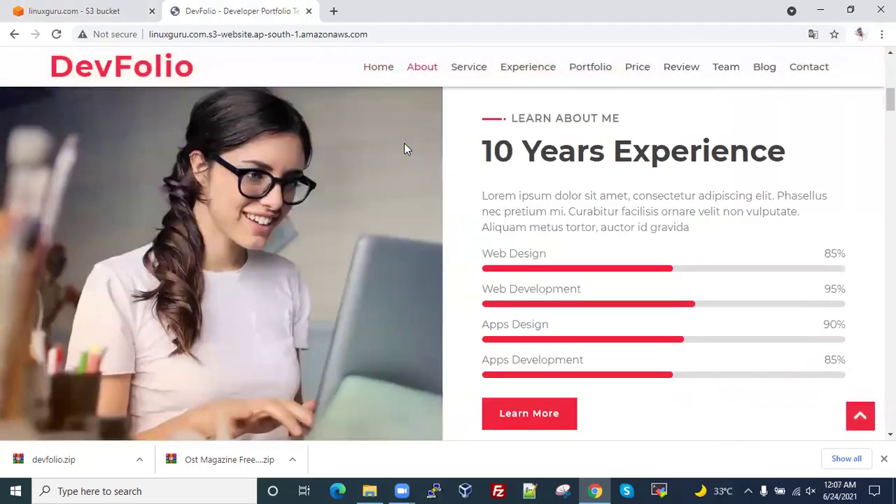
pyautogui.scroll(-6, 404, 149)
pyautogui.scroll(-6, 404, 148)
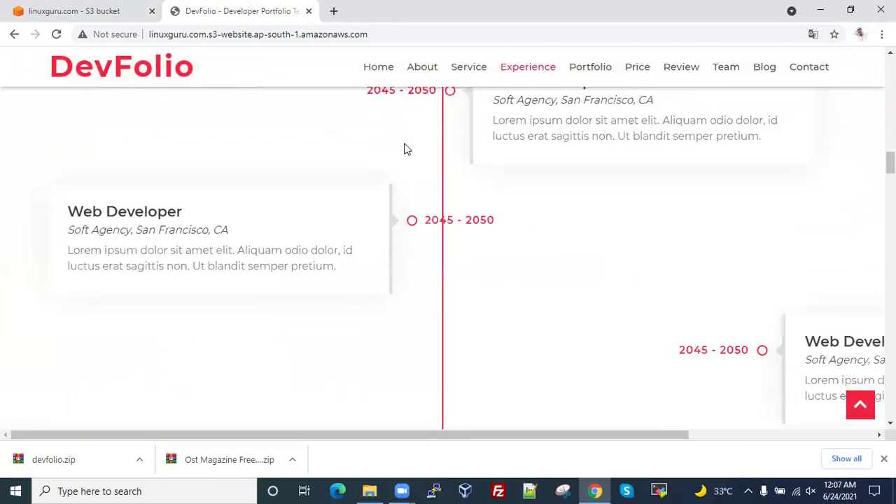
pyautogui.scroll(-2, 406, 149)
pyautogui.scroll(-1, 406, 149)
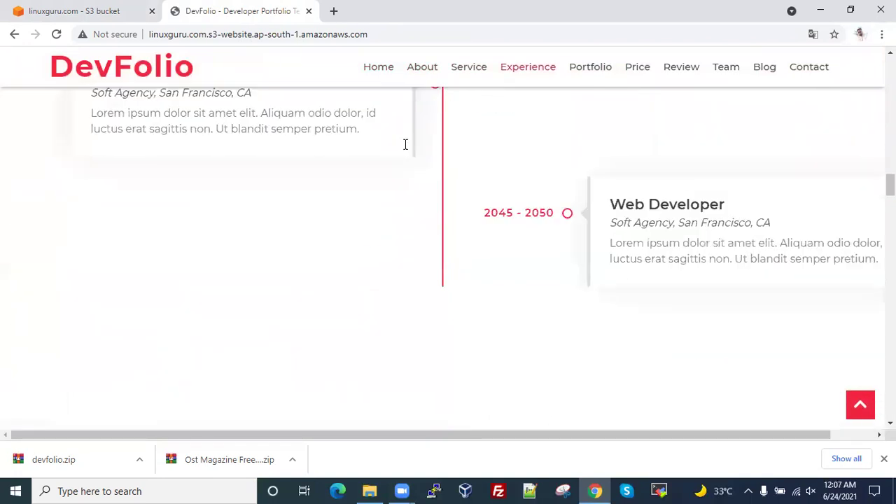
pyautogui.scroll(-5, 405, 144)
pyautogui.scroll(-3, 405, 144)
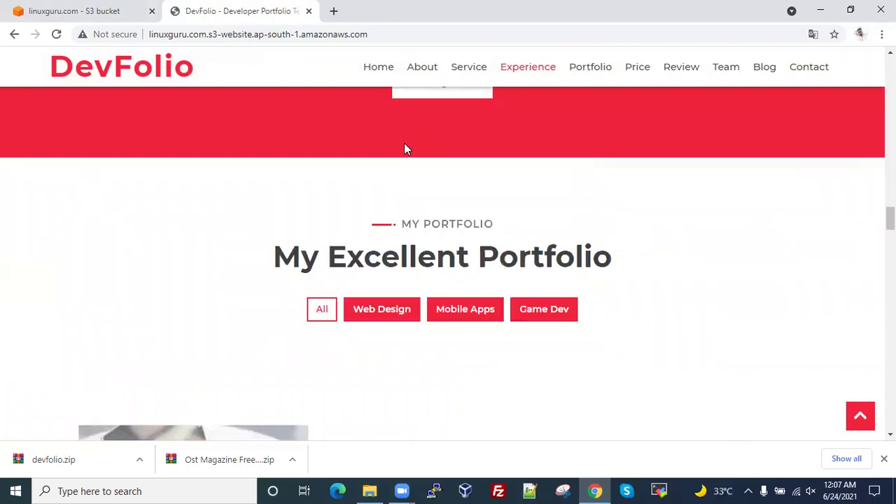
pyautogui.scroll(-3, 405, 146)
pyautogui.scroll(-3, 405, 146)
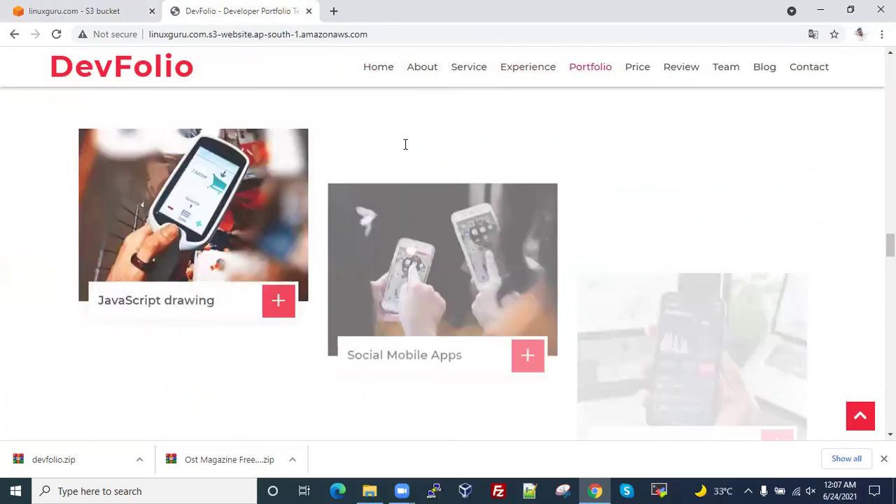
pyautogui.scroll(-4, 405, 145)
pyautogui.scroll(-2, 405, 145)
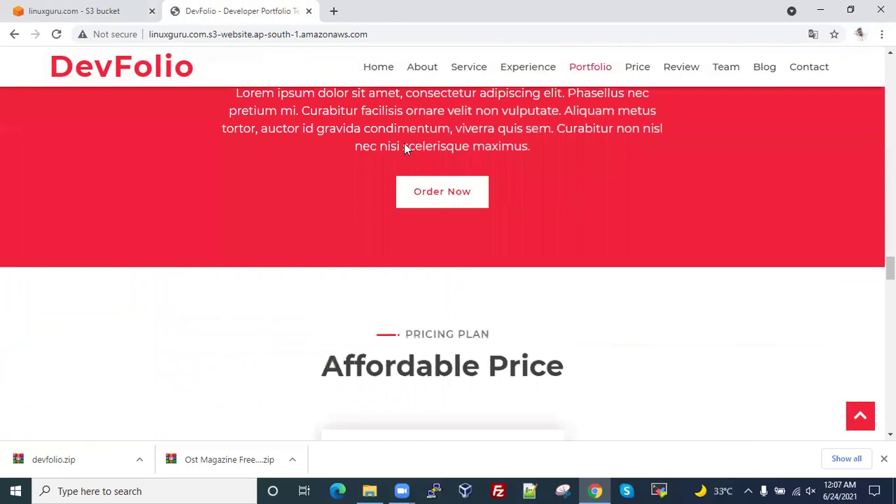
pyautogui.scroll(-4, 405, 145)
pyautogui.scroll(-4, 407, 149)
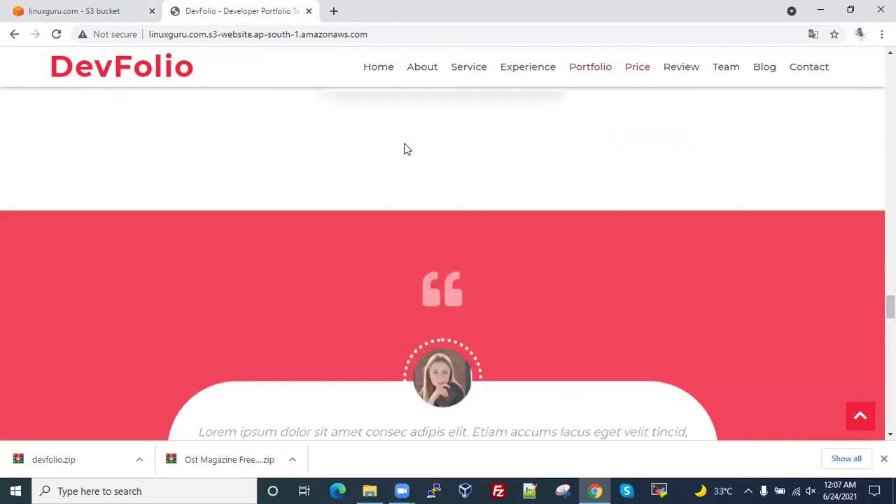
pyautogui.scroll(-3, 407, 148)
pyautogui.scroll(-4, 407, 148)
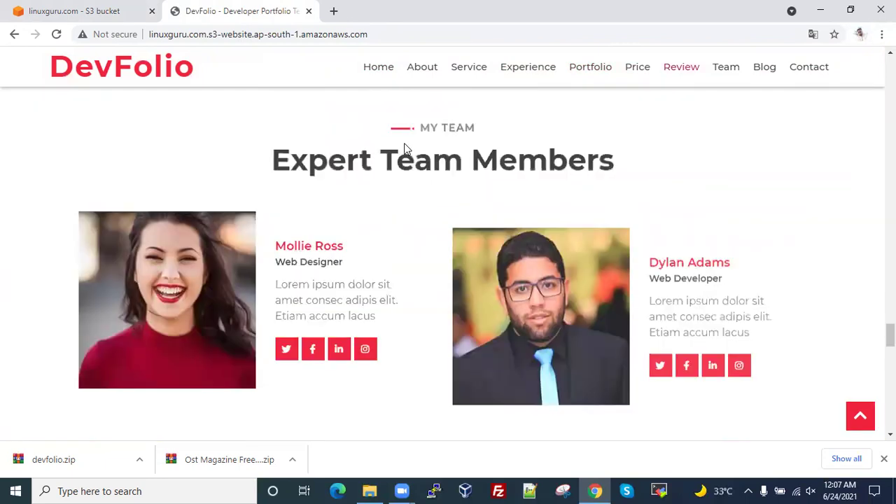
pyautogui.scroll(-8, 405, 147)
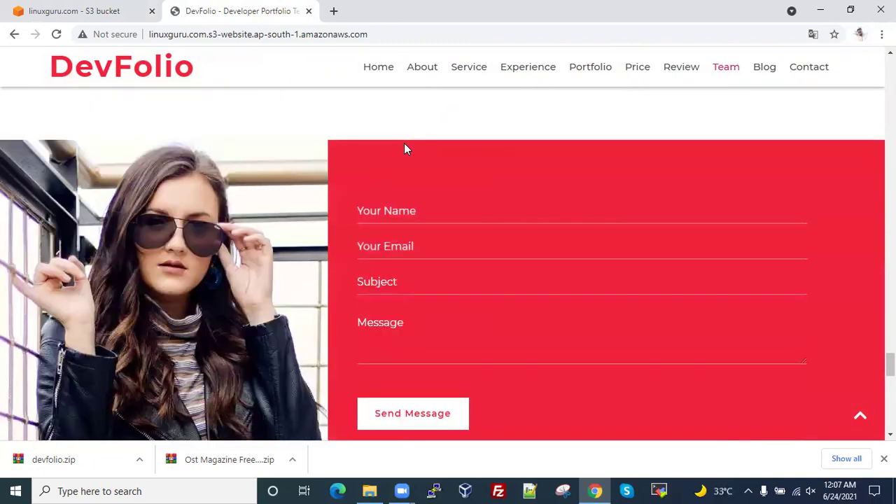
pyautogui.scroll(-8, 404, 149)
pyautogui.scroll(-5, 404, 148)
pyautogui.scroll(3, 404, 149)
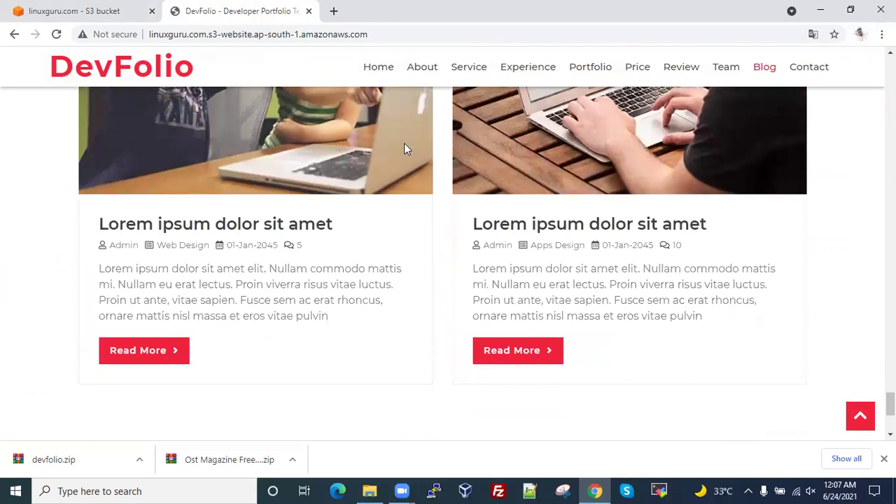
pyautogui.scroll(12, 404, 148)
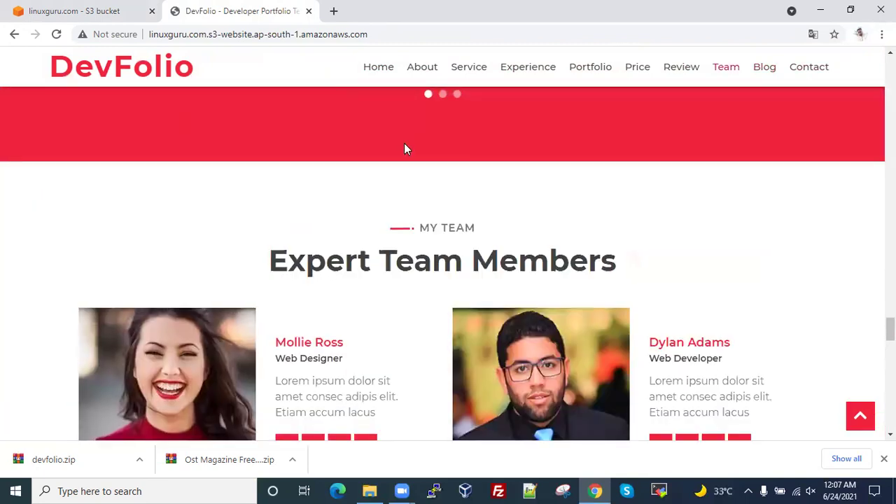
pyautogui.scroll(15, 404, 148)
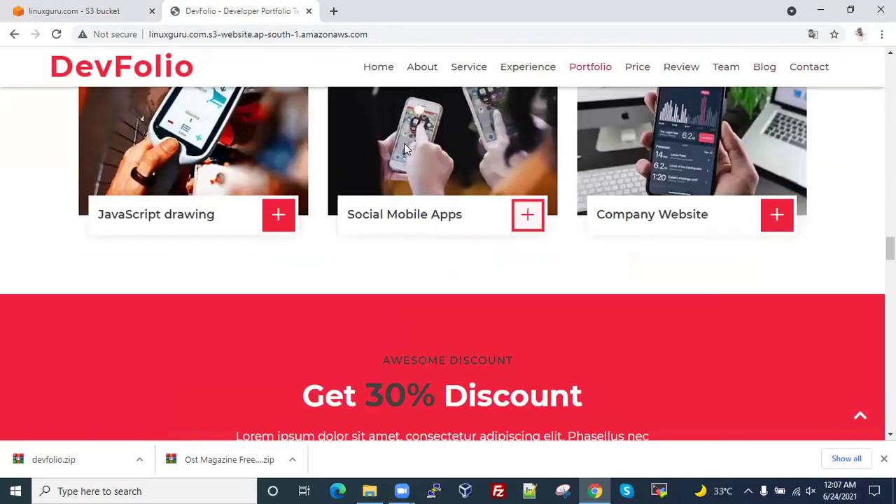
pyautogui.scroll(12, 404, 148)
pyautogui.scroll(10, 404, 148)
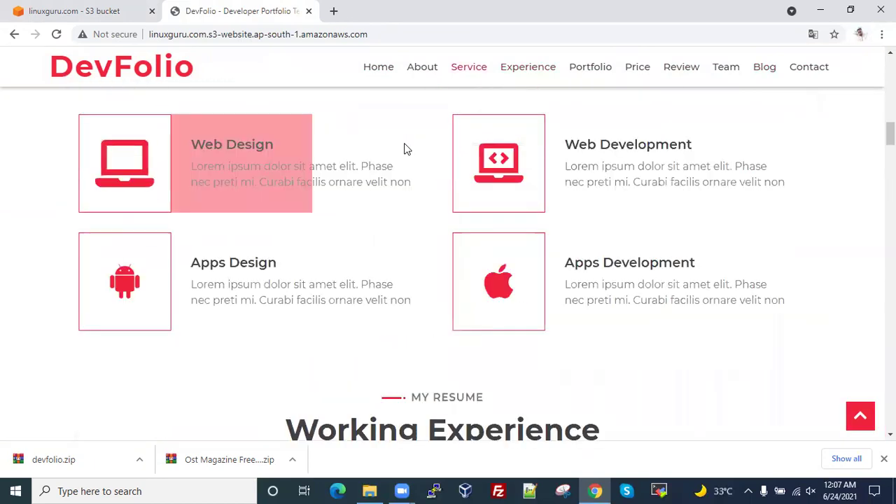
pyautogui.scroll(10, 406, 148)
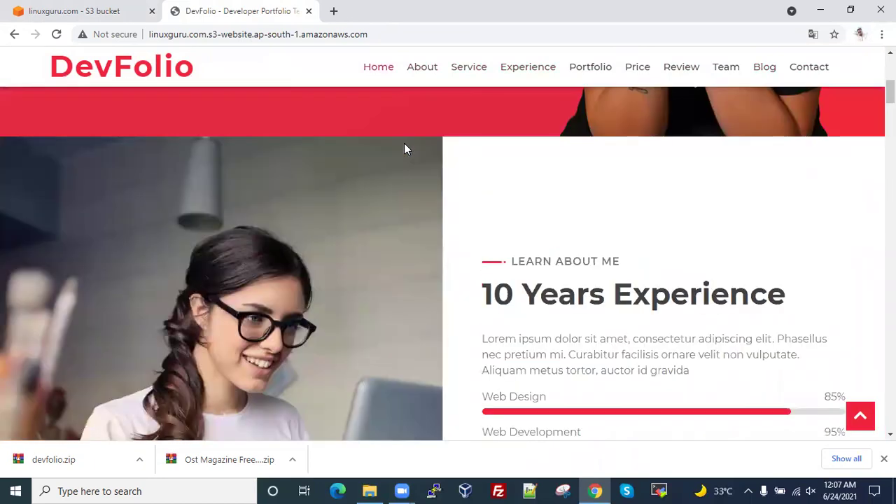
pyautogui.scroll(6, 404, 146)
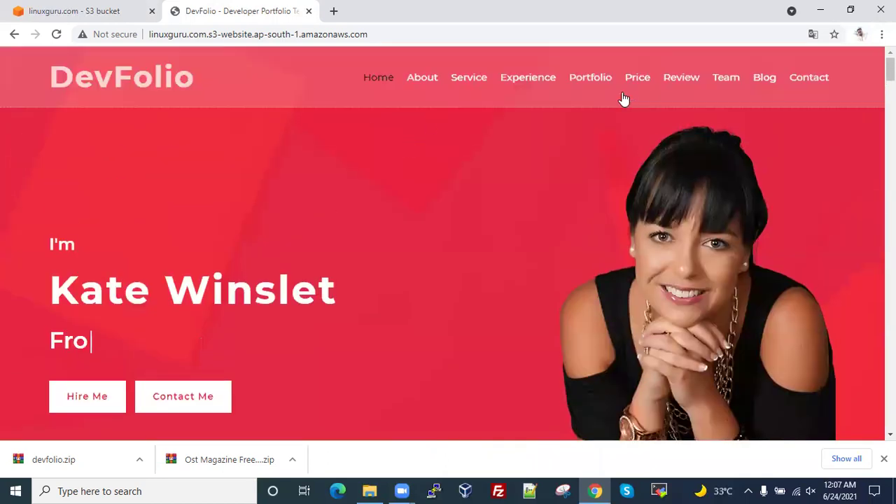
pyautogui.click(681, 84)
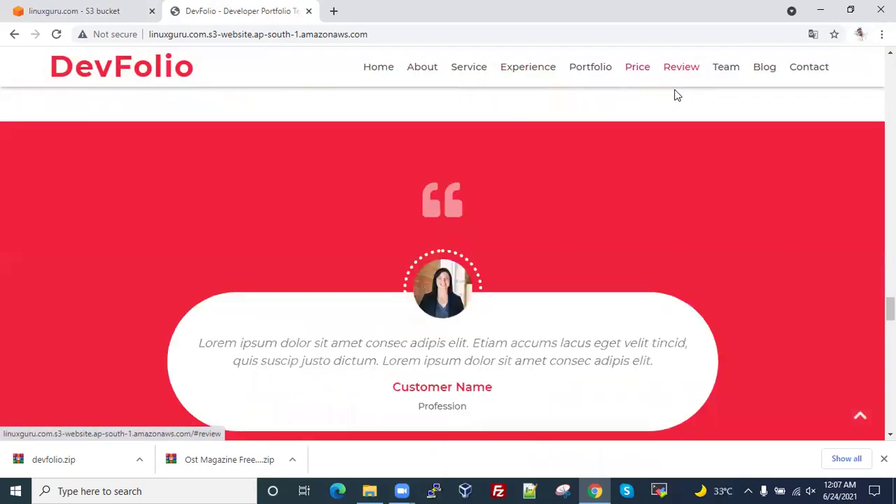
pyautogui.click(771, 73)
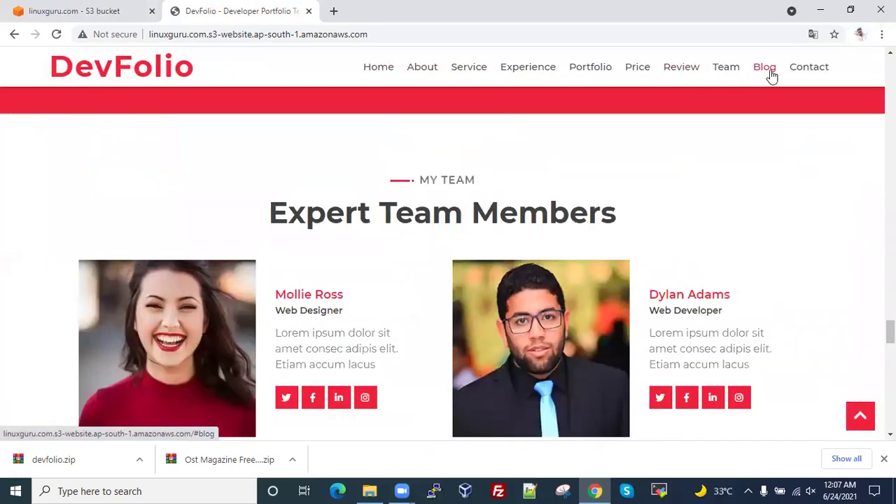
pyautogui.click(534, 82)
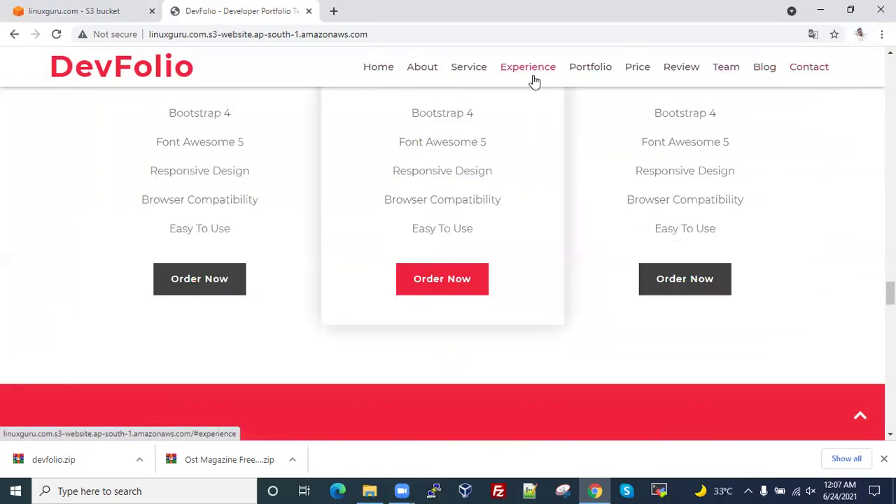
pyautogui.click(485, 77)
pyautogui.click(422, 77)
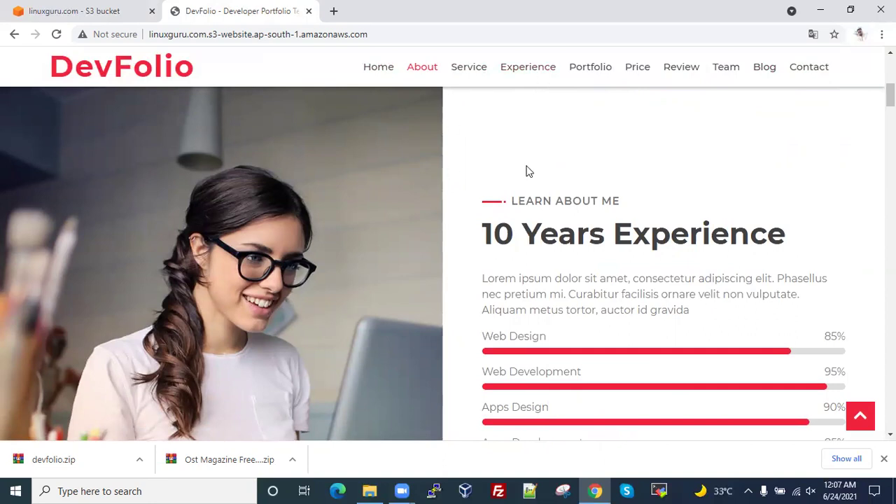
pyautogui.scroll(5, 406, 290)
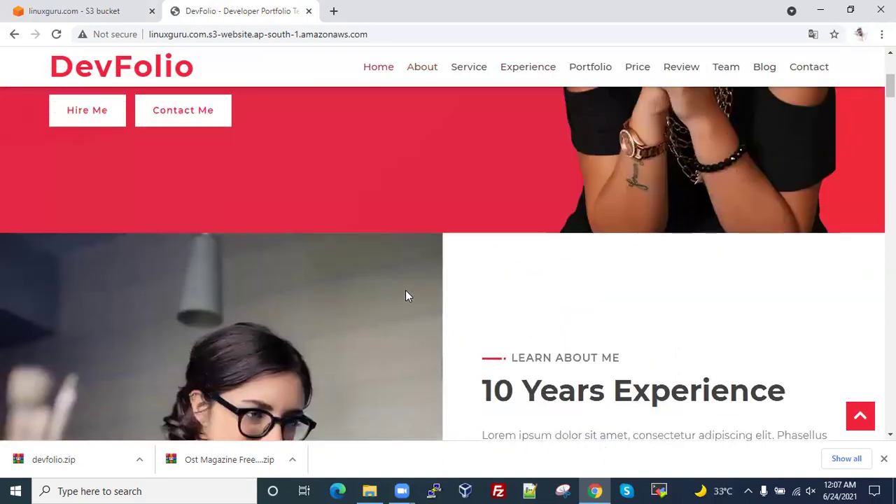
pyautogui.scroll(-13, 405, 290)
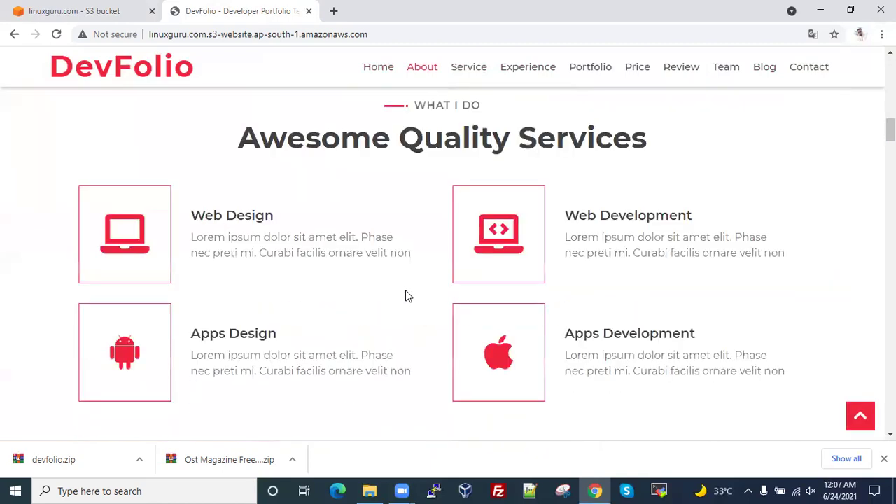
pyautogui.scroll(6, 405, 289)
pyautogui.scroll(5, 406, 290)
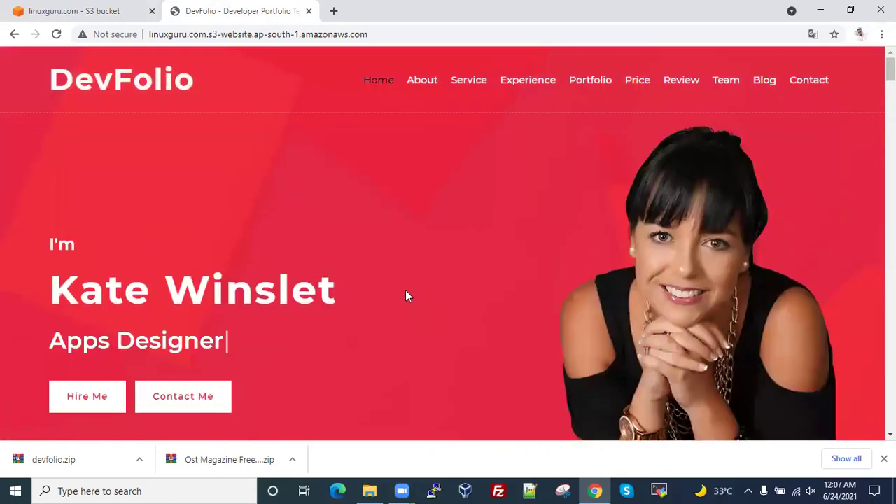